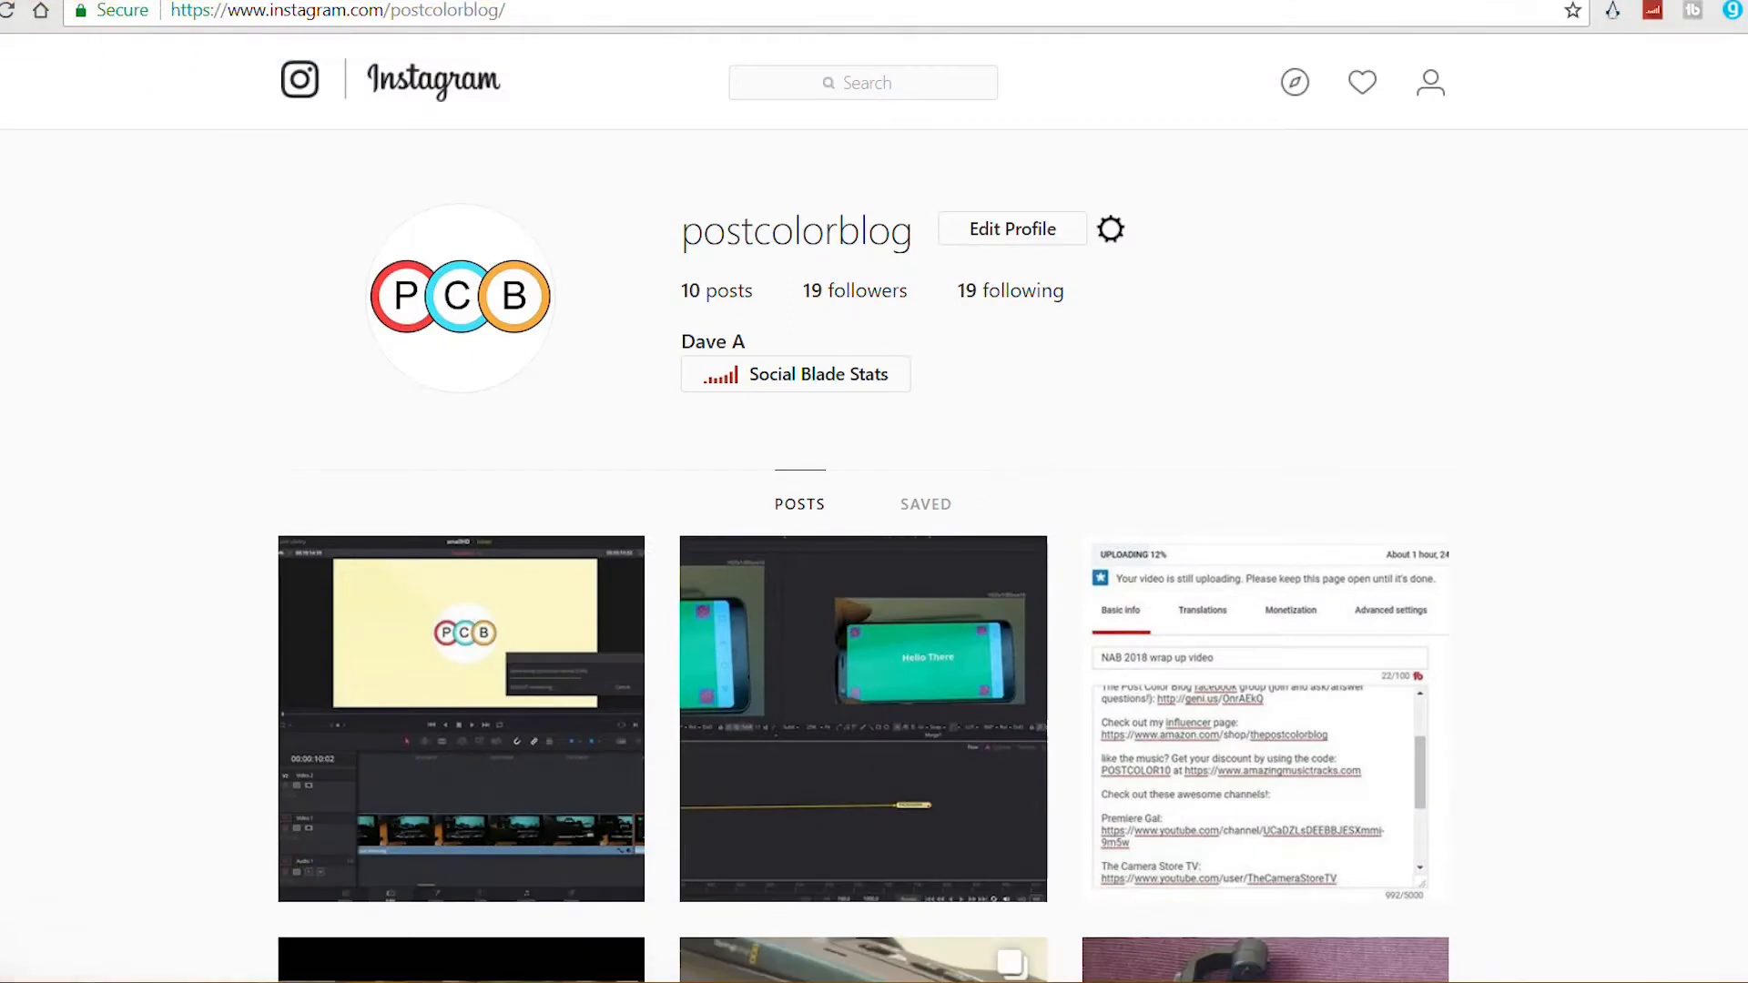
# Look through the image posts on the postcolorblog Instagram profile.
pyautogui.scroll(-3, 874, 547)
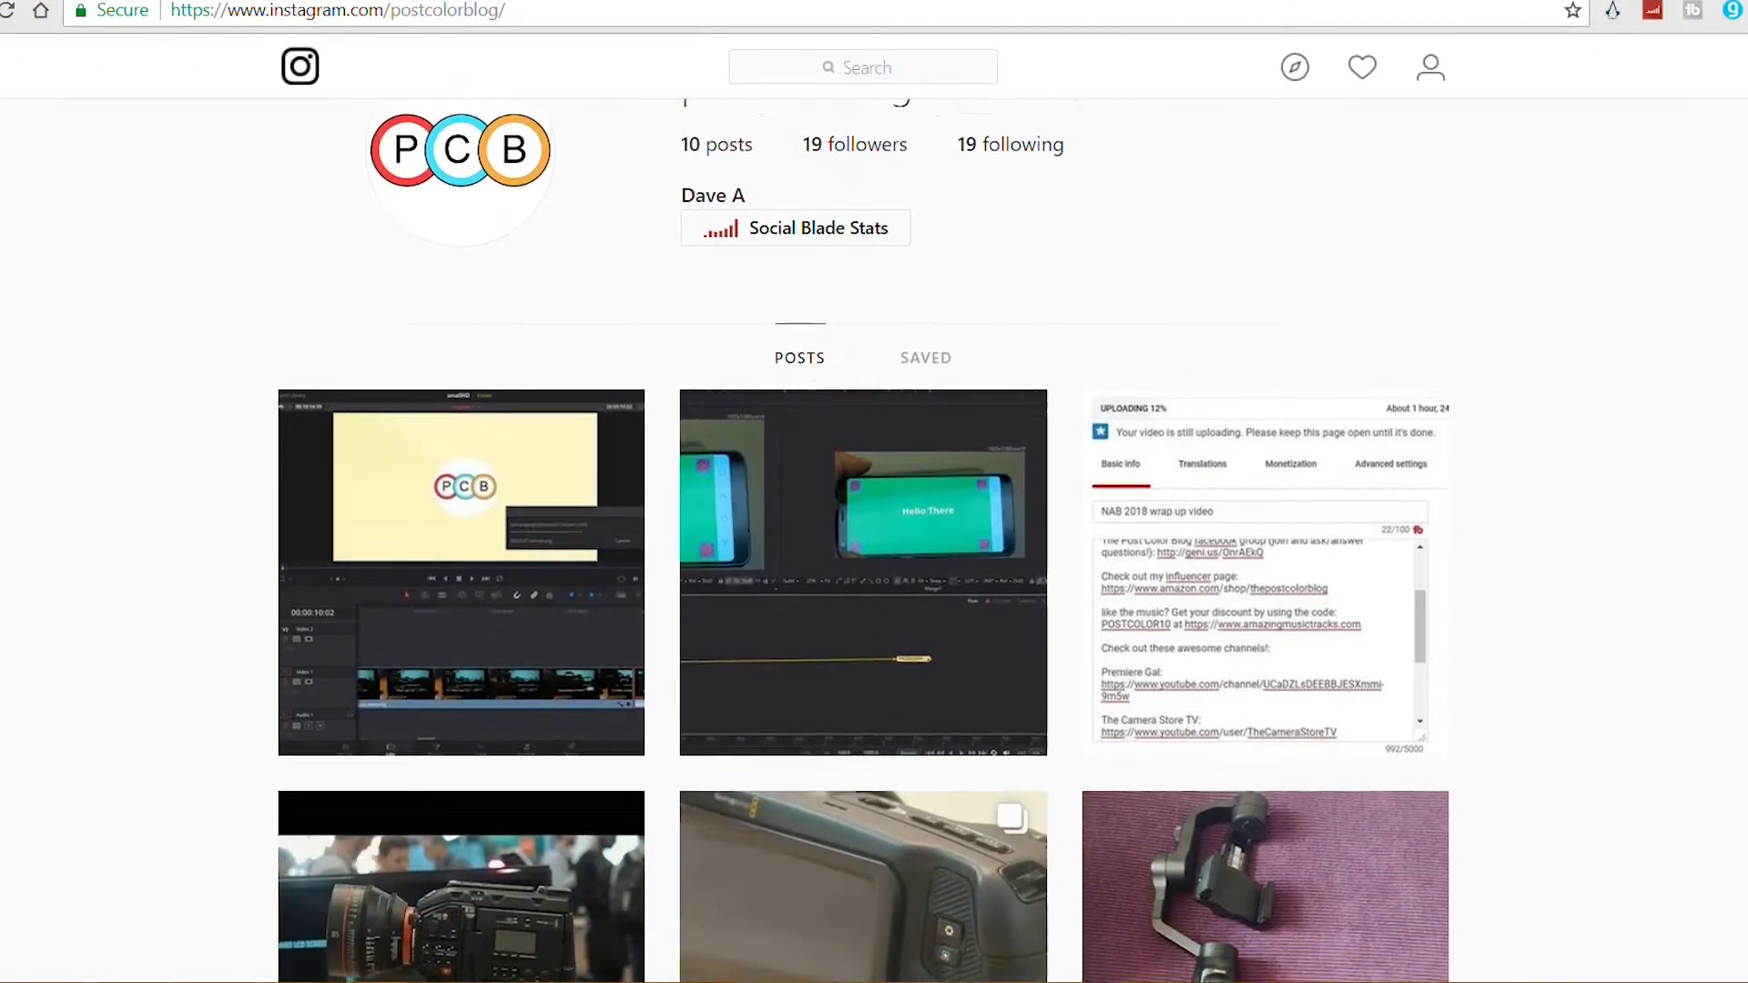
pyautogui.scroll(-3, 874, 546)
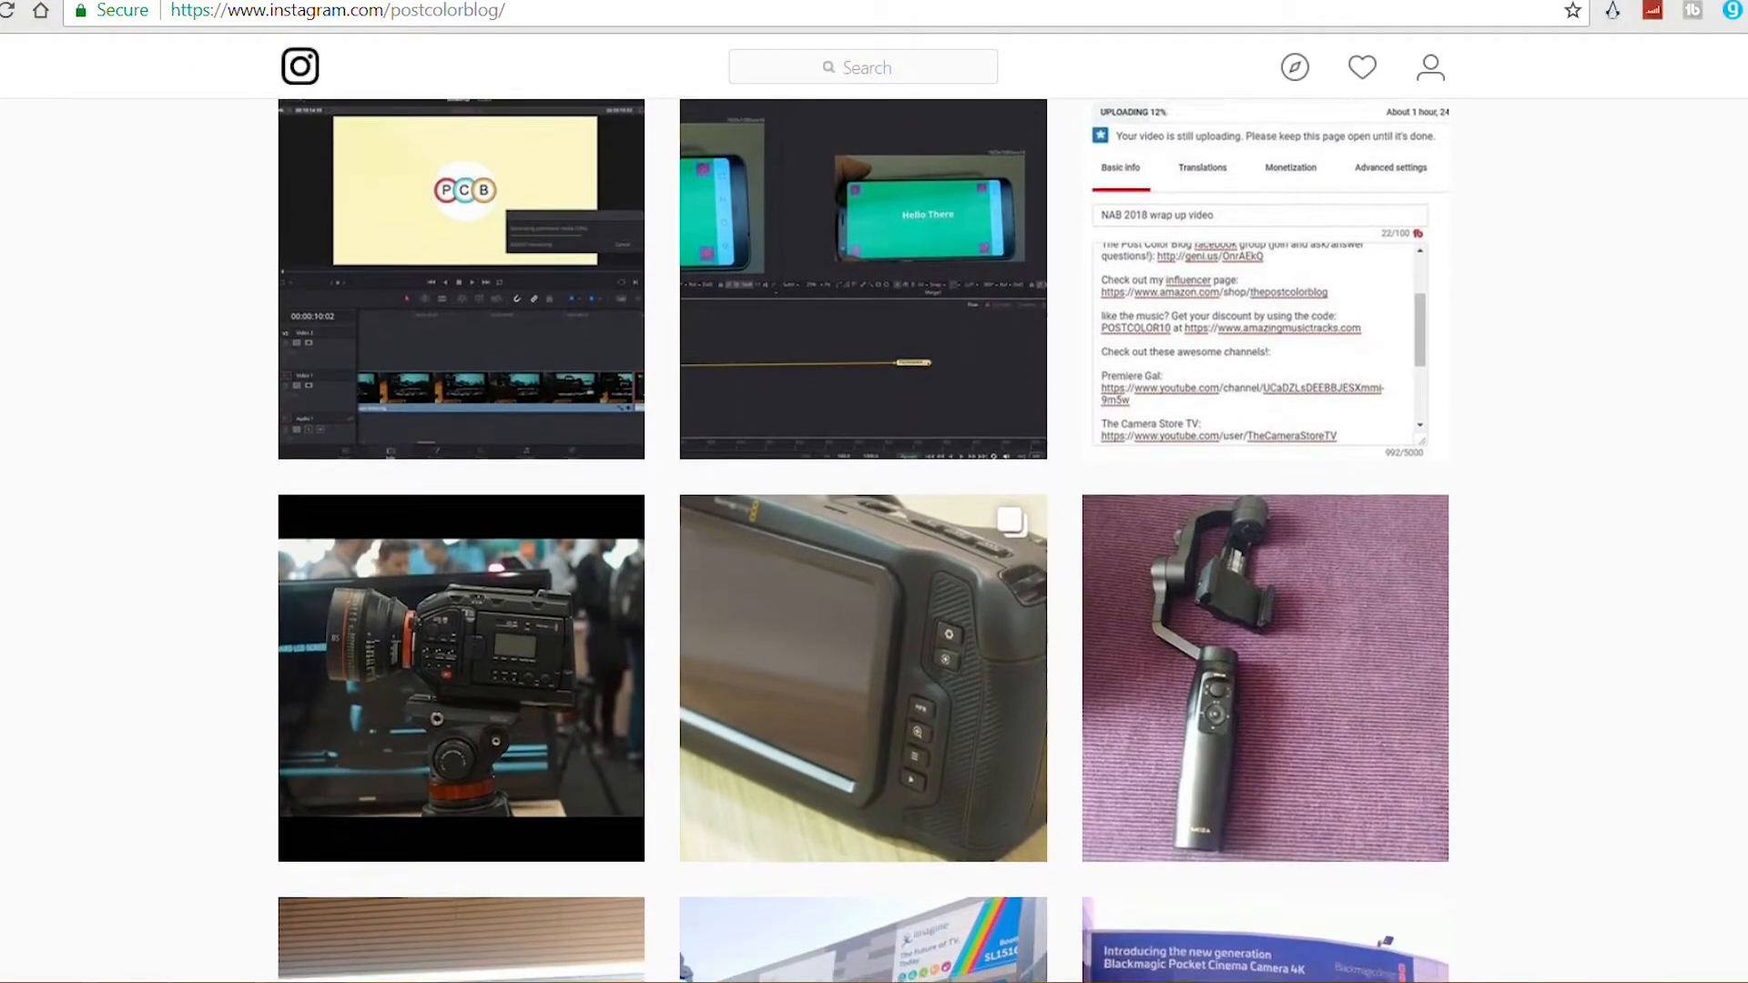
pyautogui.scroll(-3, 874, 546)
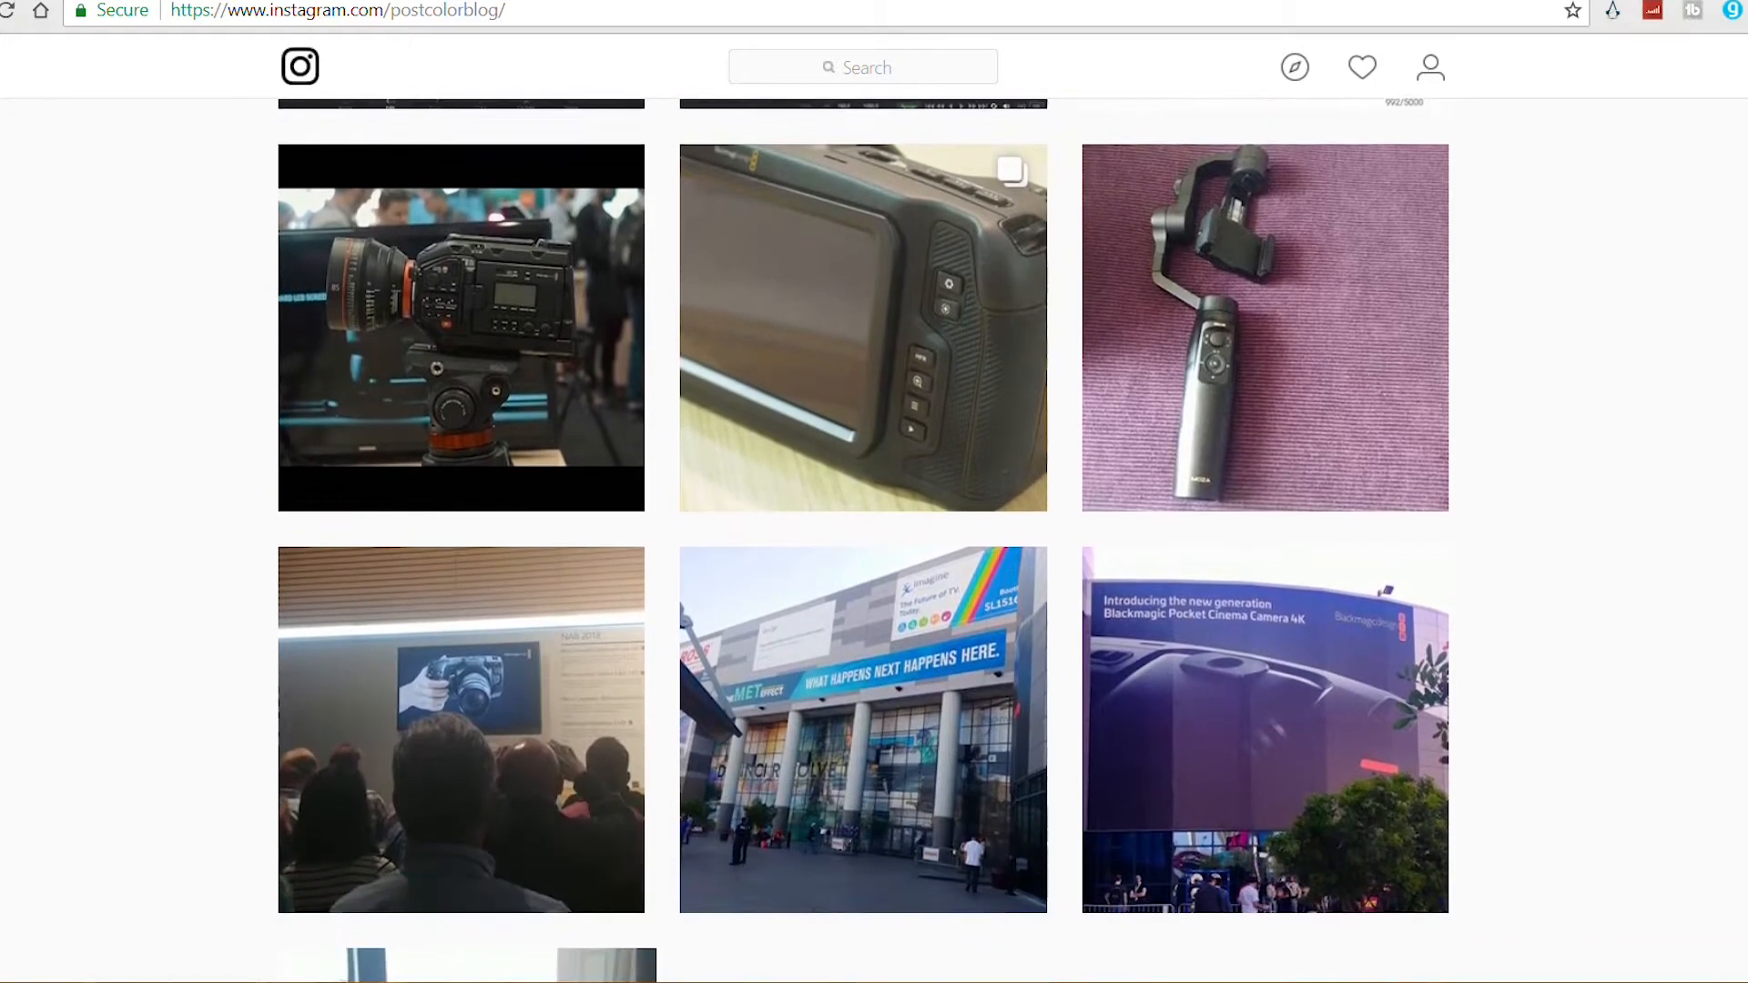
pyautogui.scroll(-3, 874, 546)
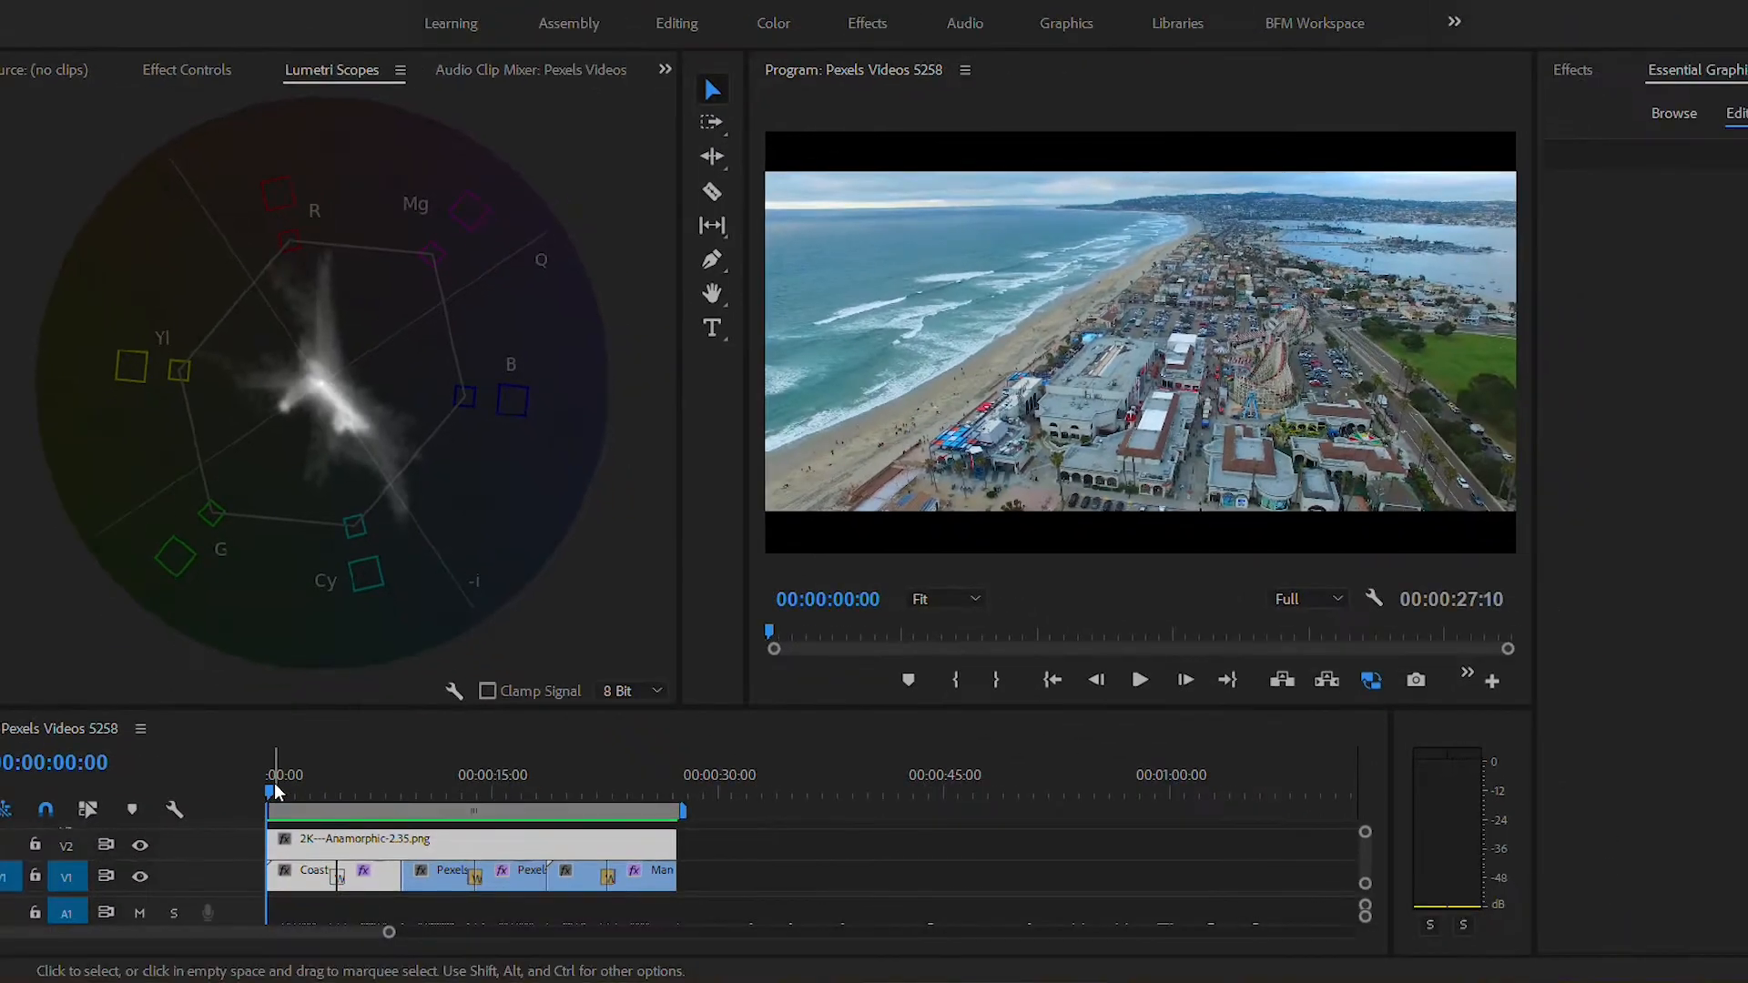
# Switch to Premiere Pro and scrub through the Pexels Videos 5258 sequence to review its clips.
pyautogui.click(272, 790)
pyautogui.moveTo(285, 793)
pyautogui.mouseDown()
pyautogui.moveTo(670, 801)
pyautogui.moveTo(284, 795)
pyautogui.mouseUp()
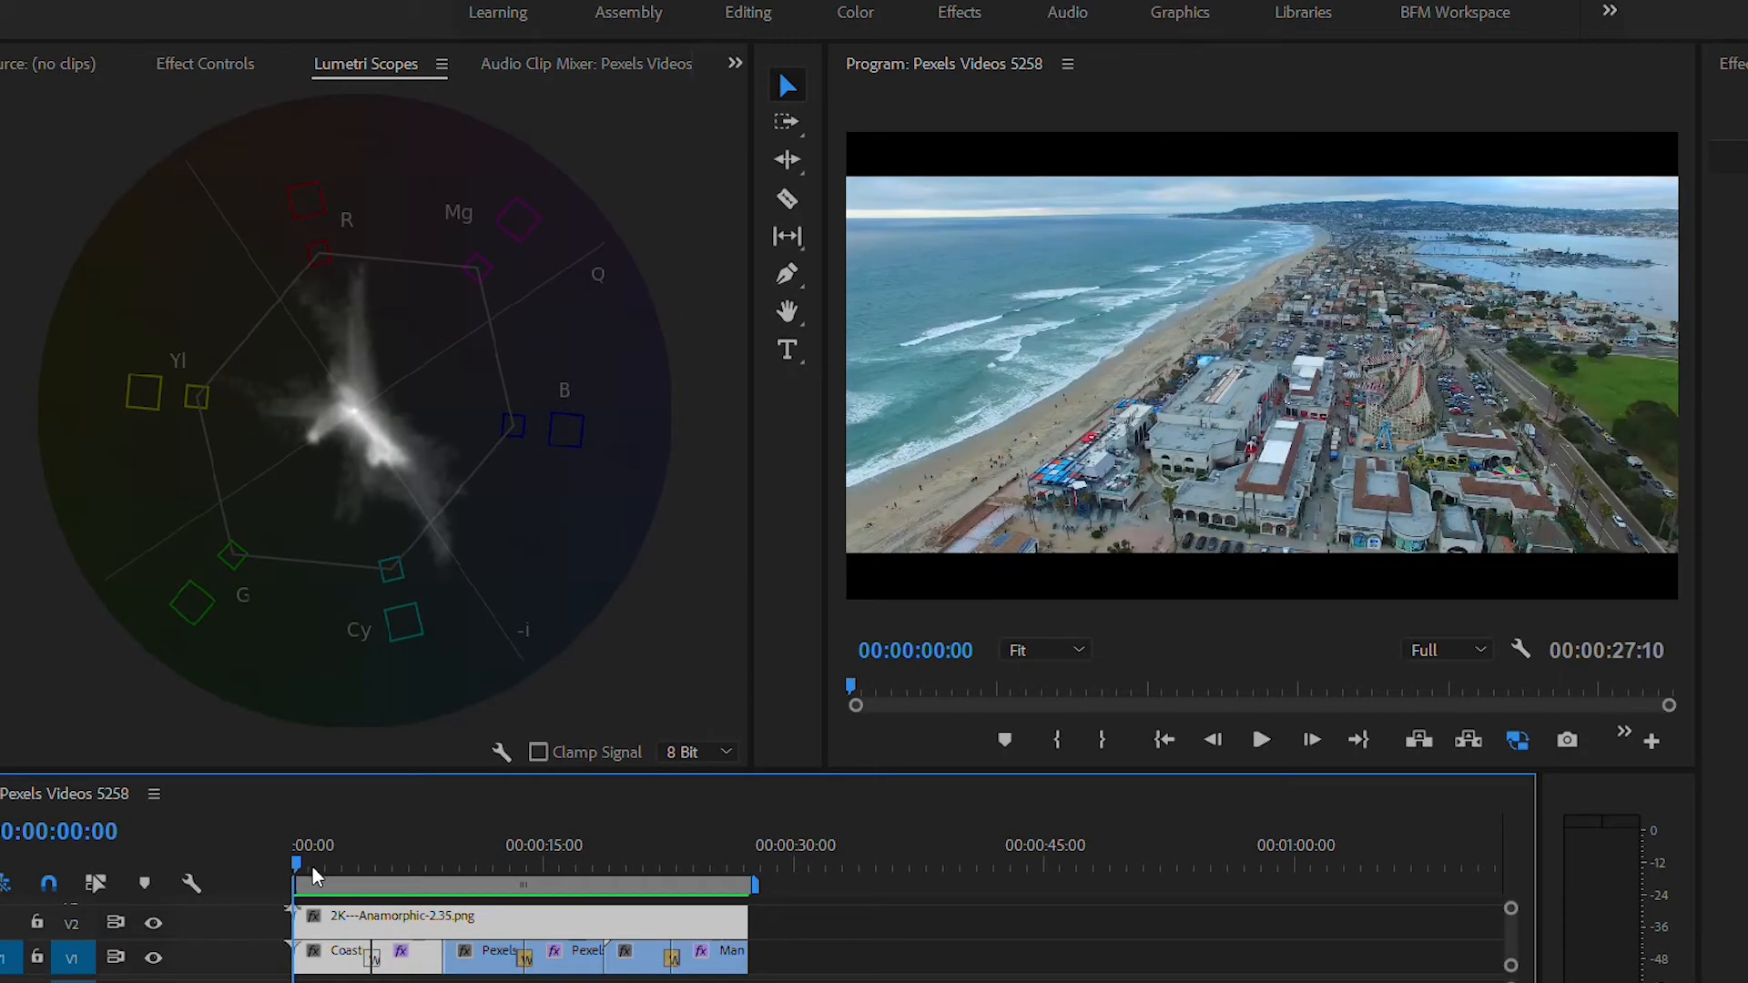
pyautogui.moveTo(313, 867); pyautogui.dragTo(734, 876)
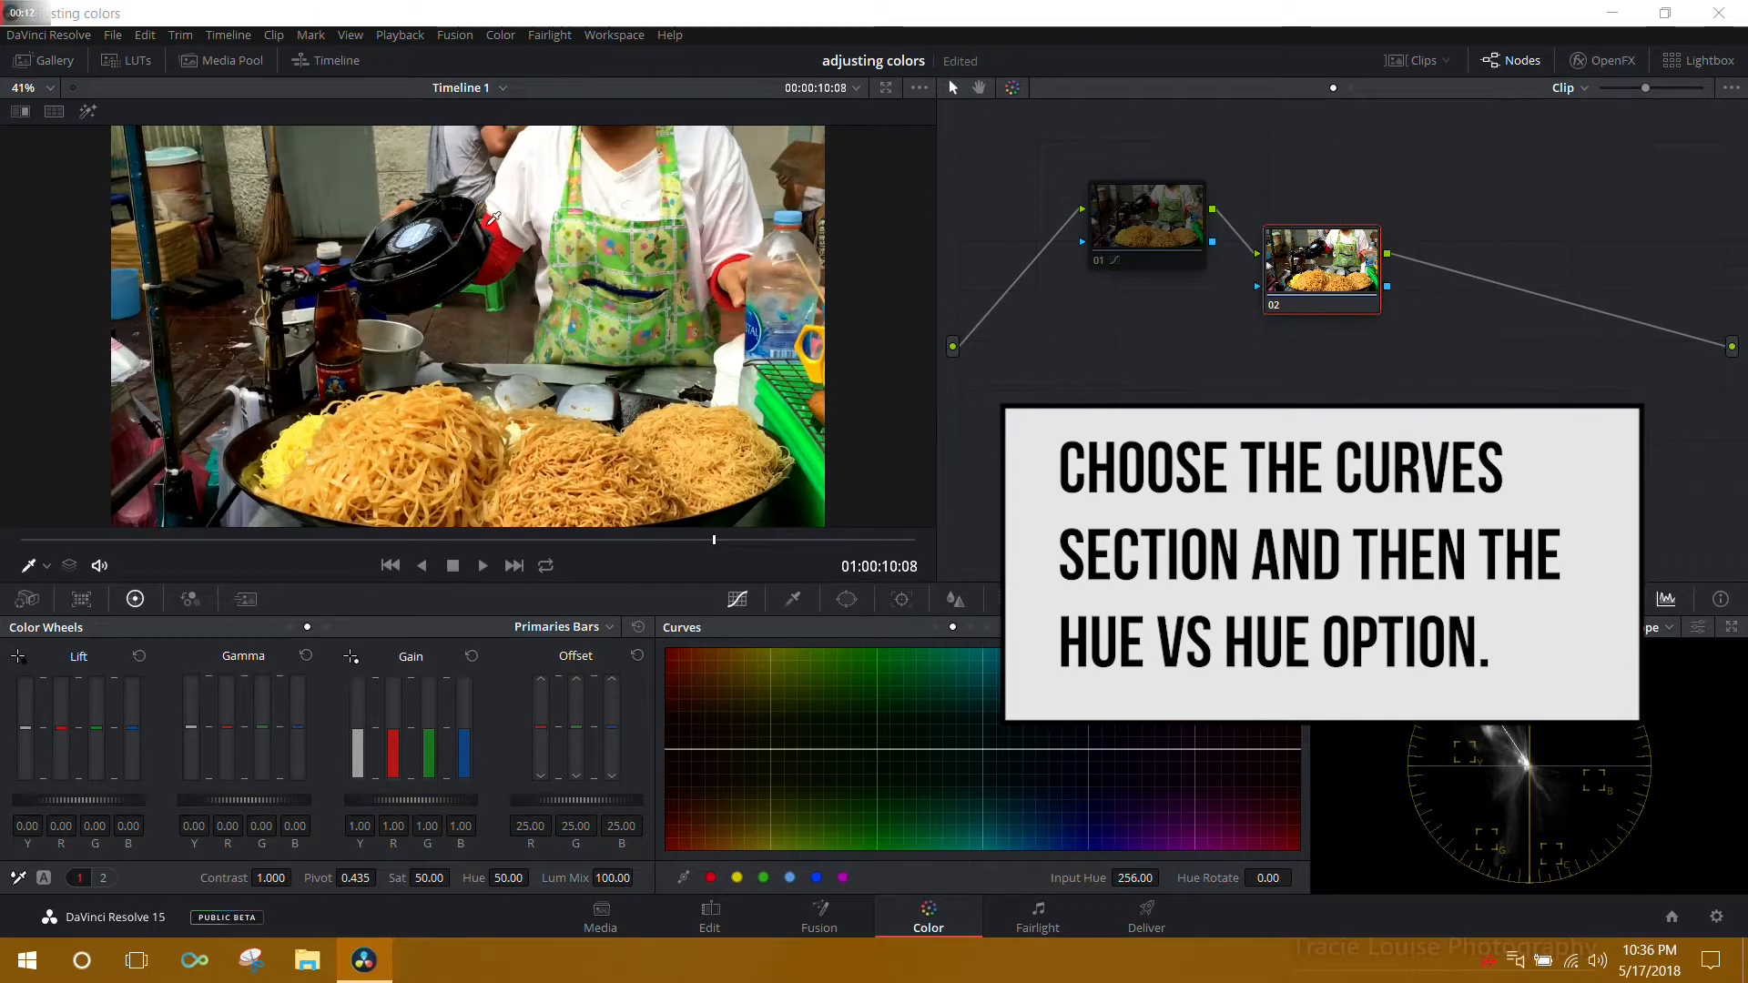
# Sample the red sleeve for the Hue Vs Hue curve in DaVinci Resolve, set Hue Rotate to -21.85, and compare with node 02 toggled.
pyautogui.scroll(1, 497, 218)
pyautogui.scroll(1, 497, 218)
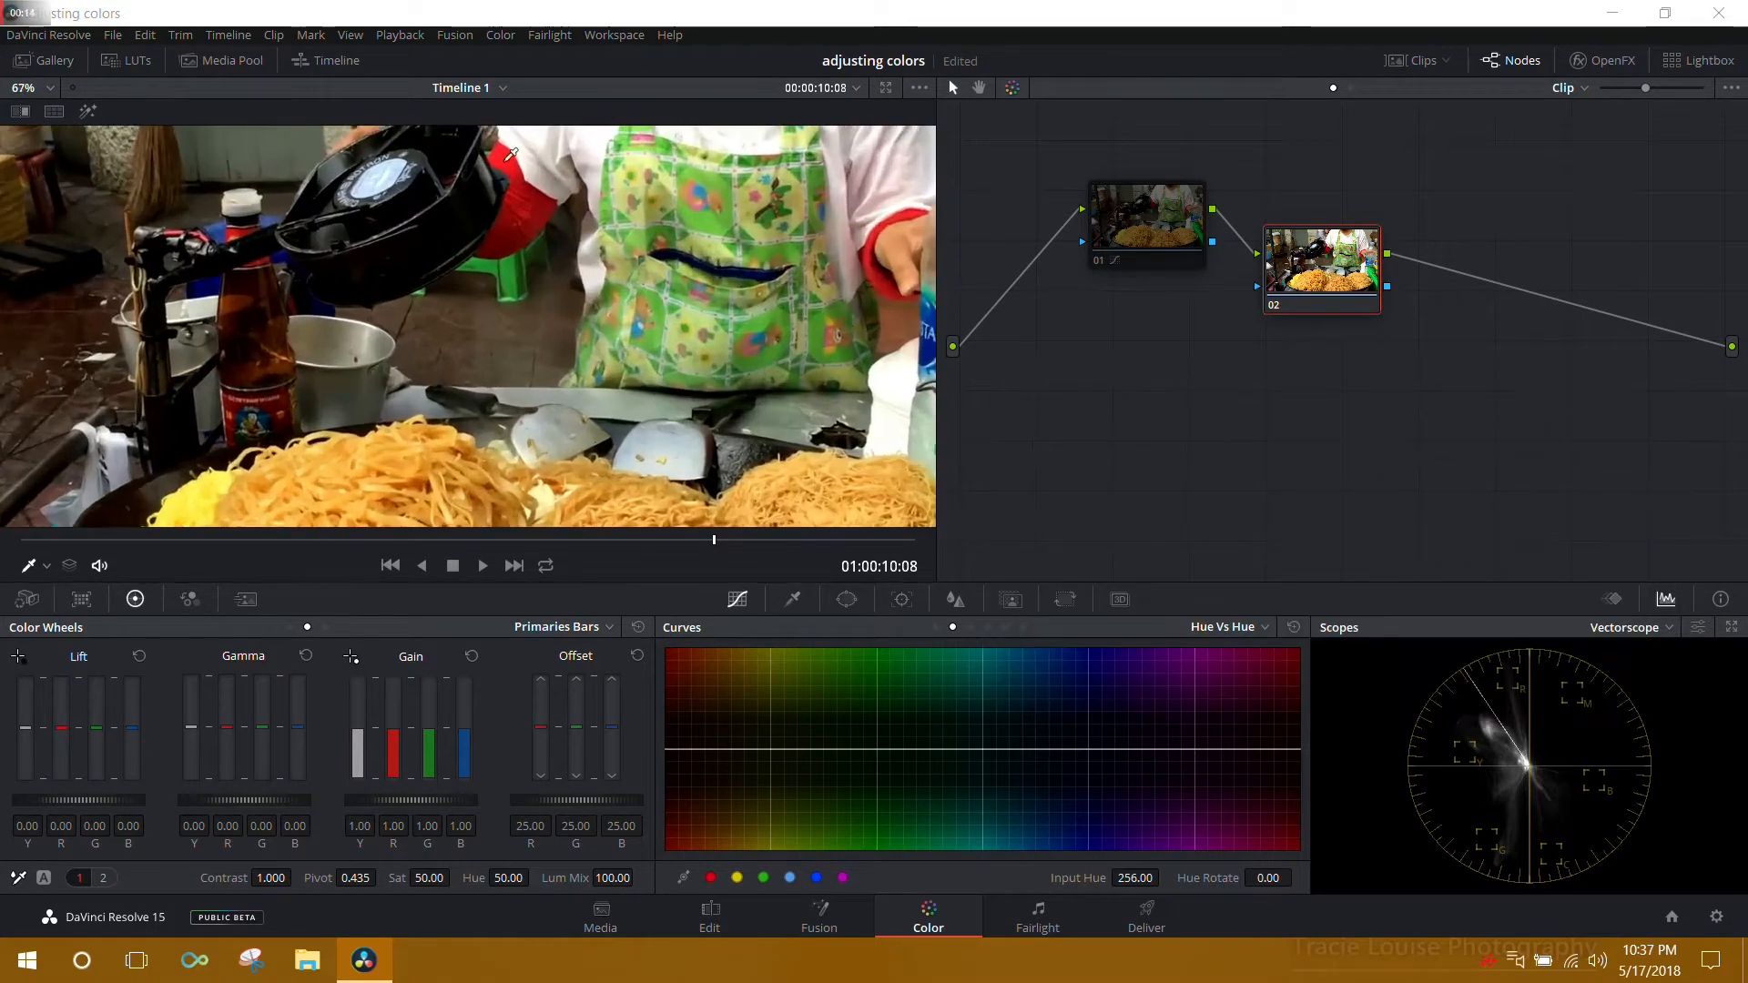
pyautogui.click(508, 160)
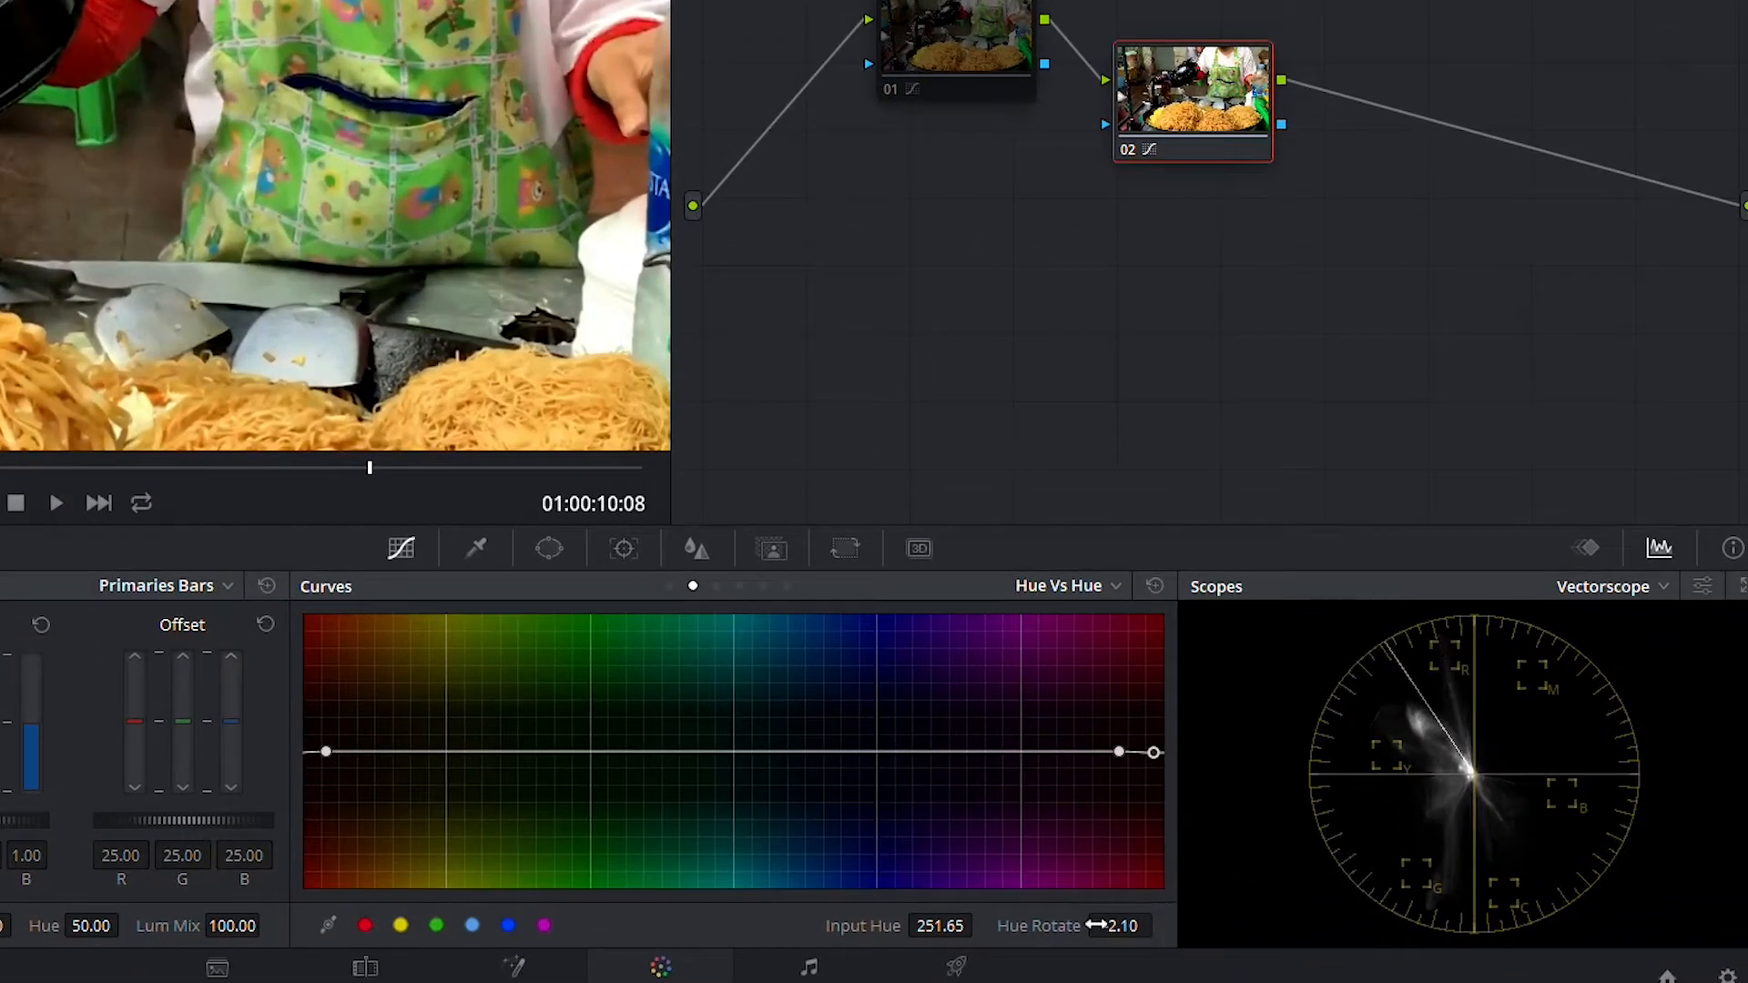
pyautogui.moveTo(1095, 925); pyautogui.dragTo(998, 925)
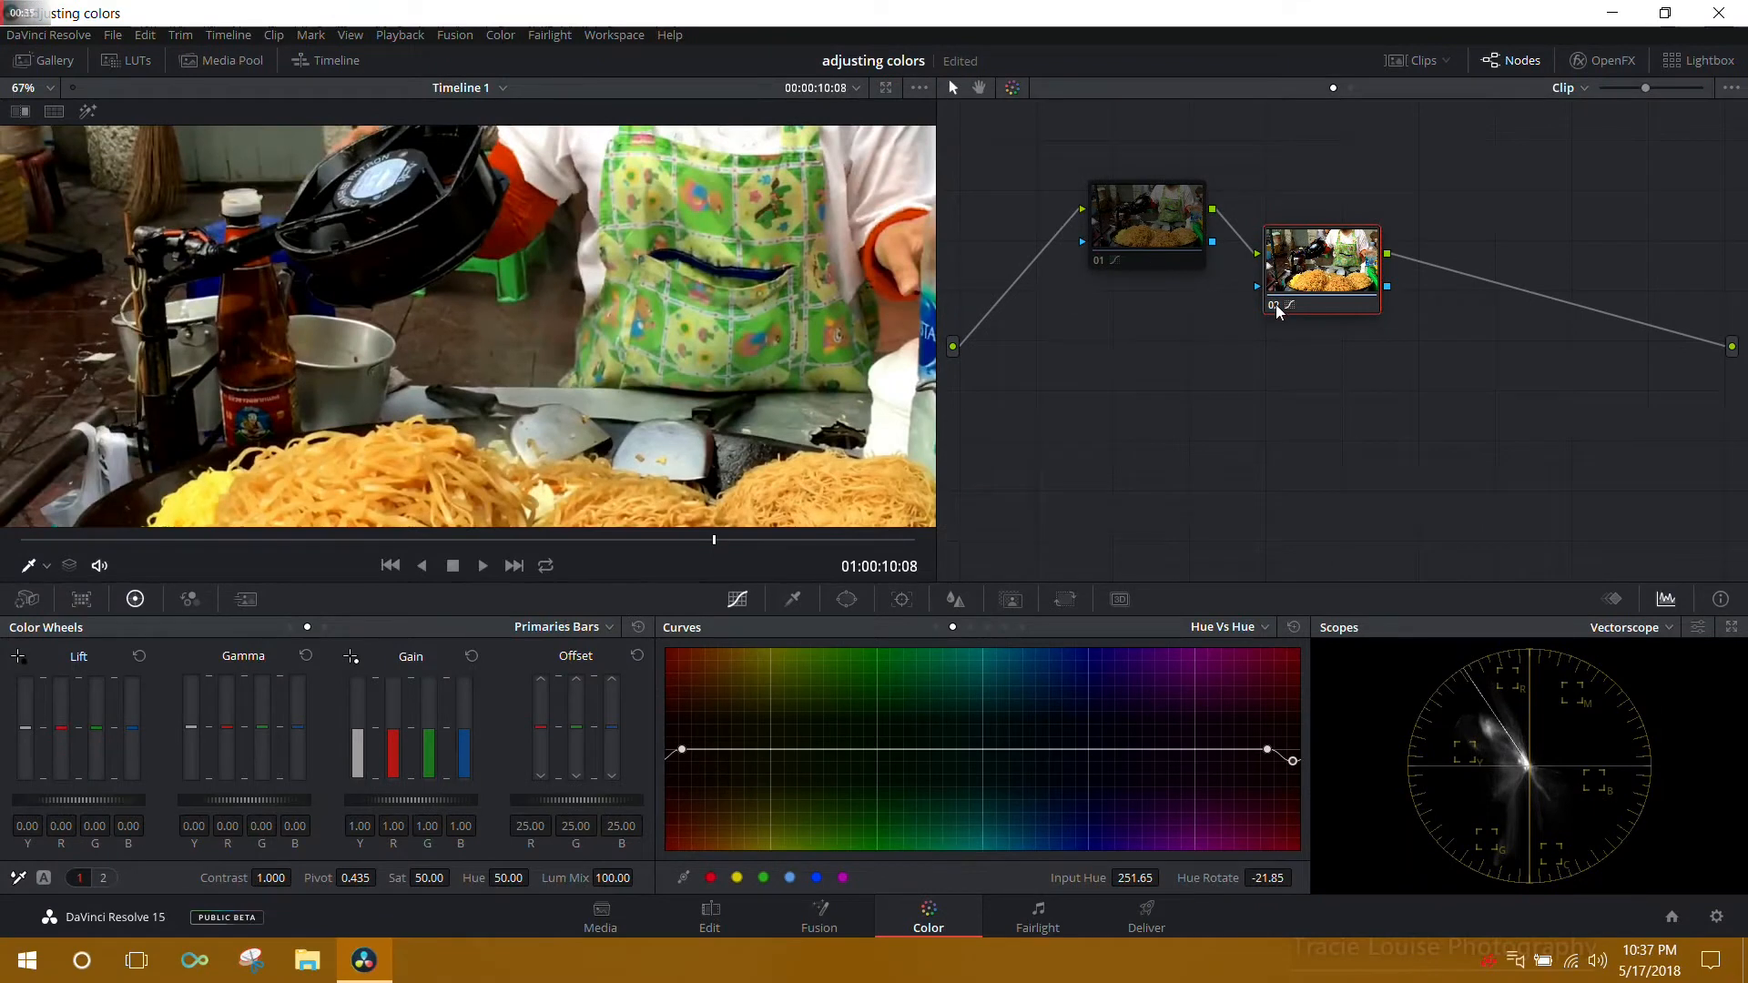
pyautogui.click(1276, 306)
pyautogui.click(1276, 306)
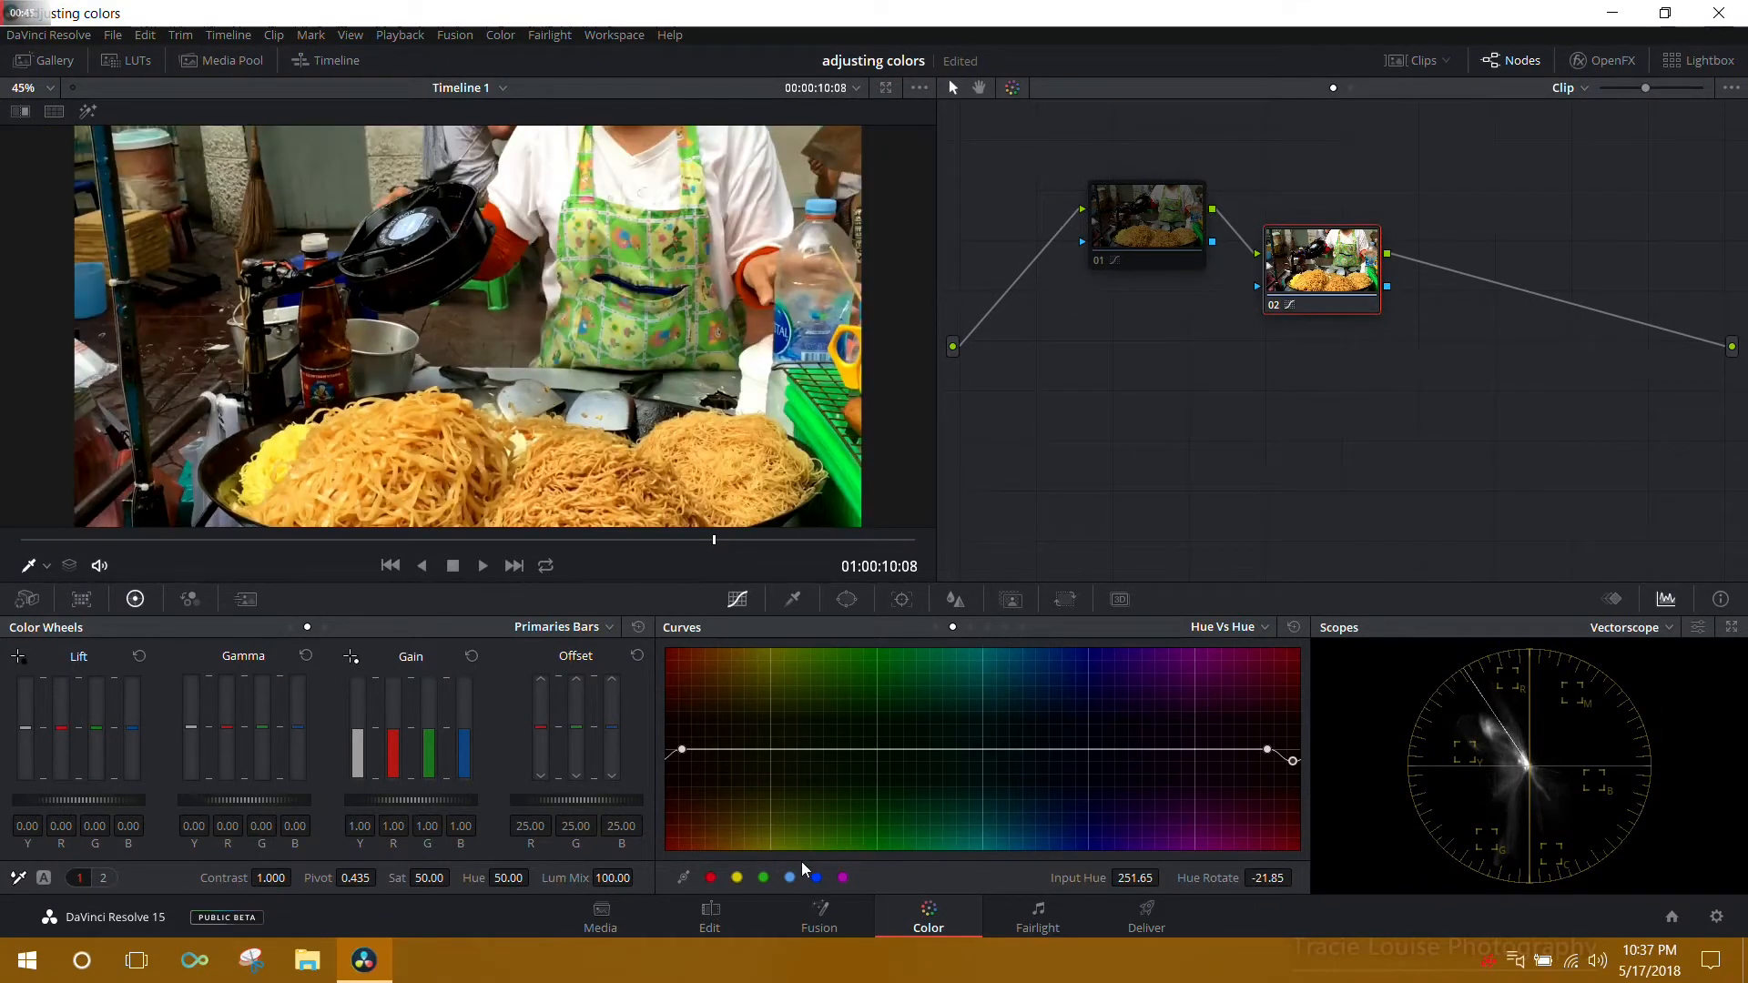
# Add the blue range to the Hue Vs Hue curve and set its Hue Rotate to 23.15.
pyautogui.click(816, 877)
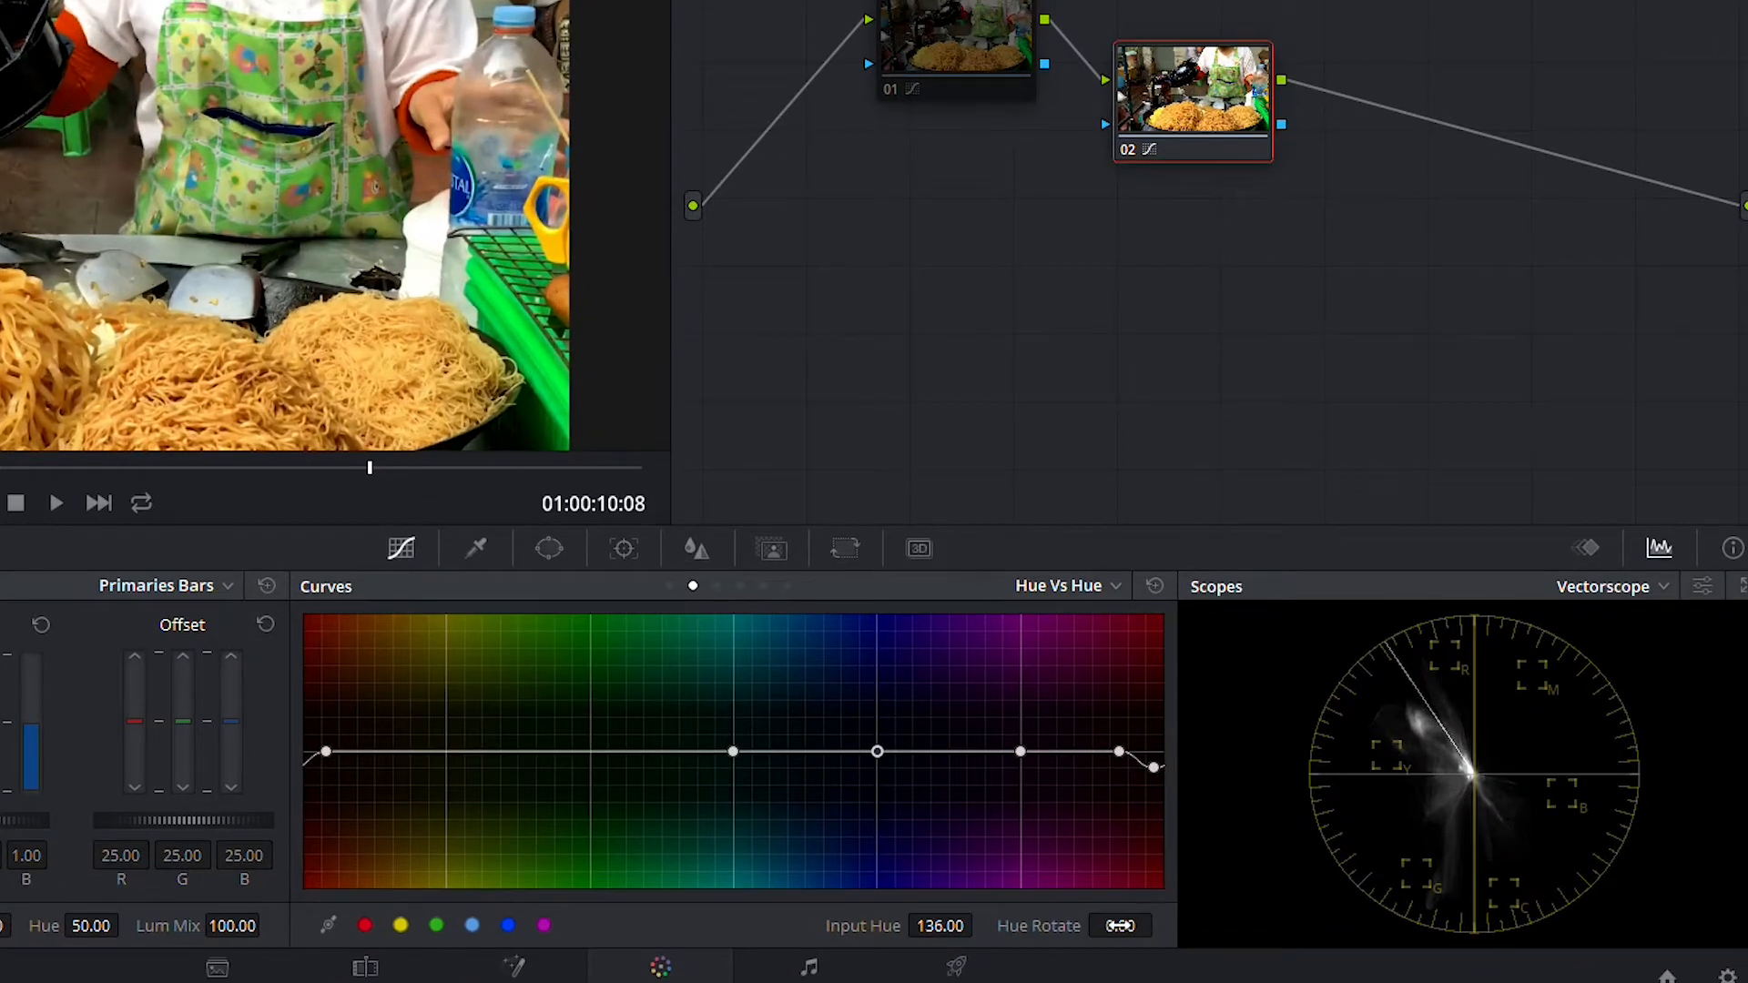
pyautogui.moveTo(1120, 926); pyautogui.dragTo(1164, 926)
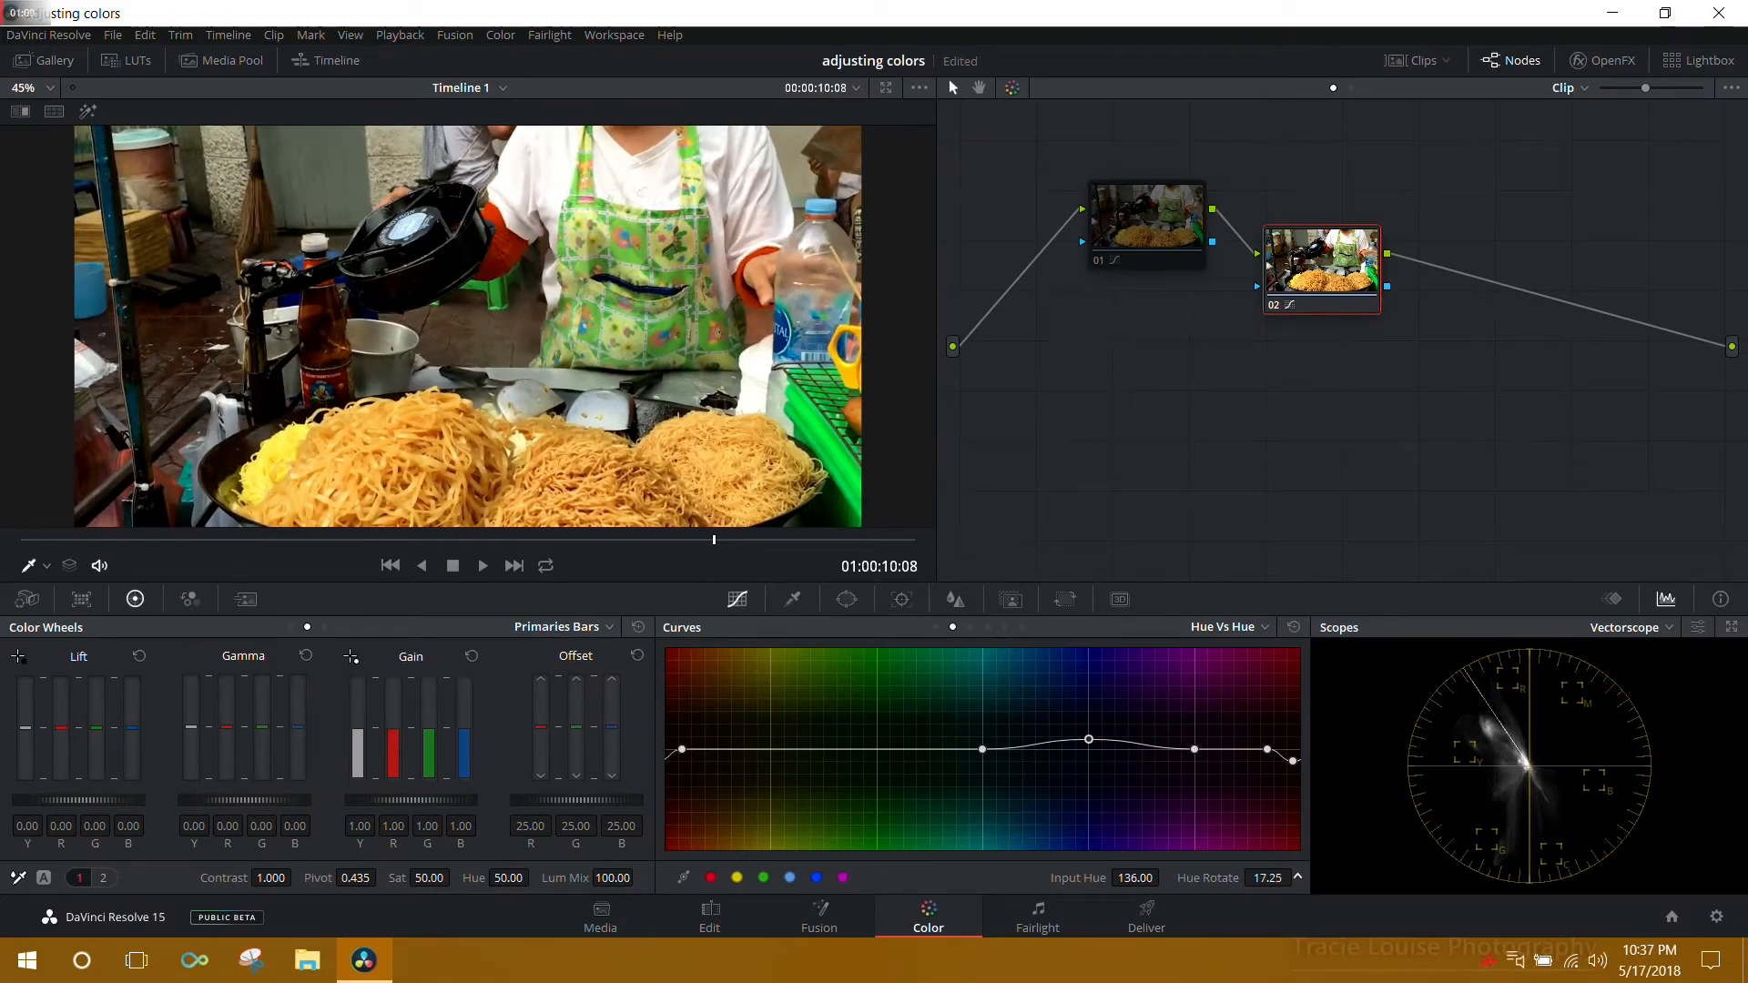
pyautogui.moveTo(1297, 877); pyautogui.dragTo(1306, 877)
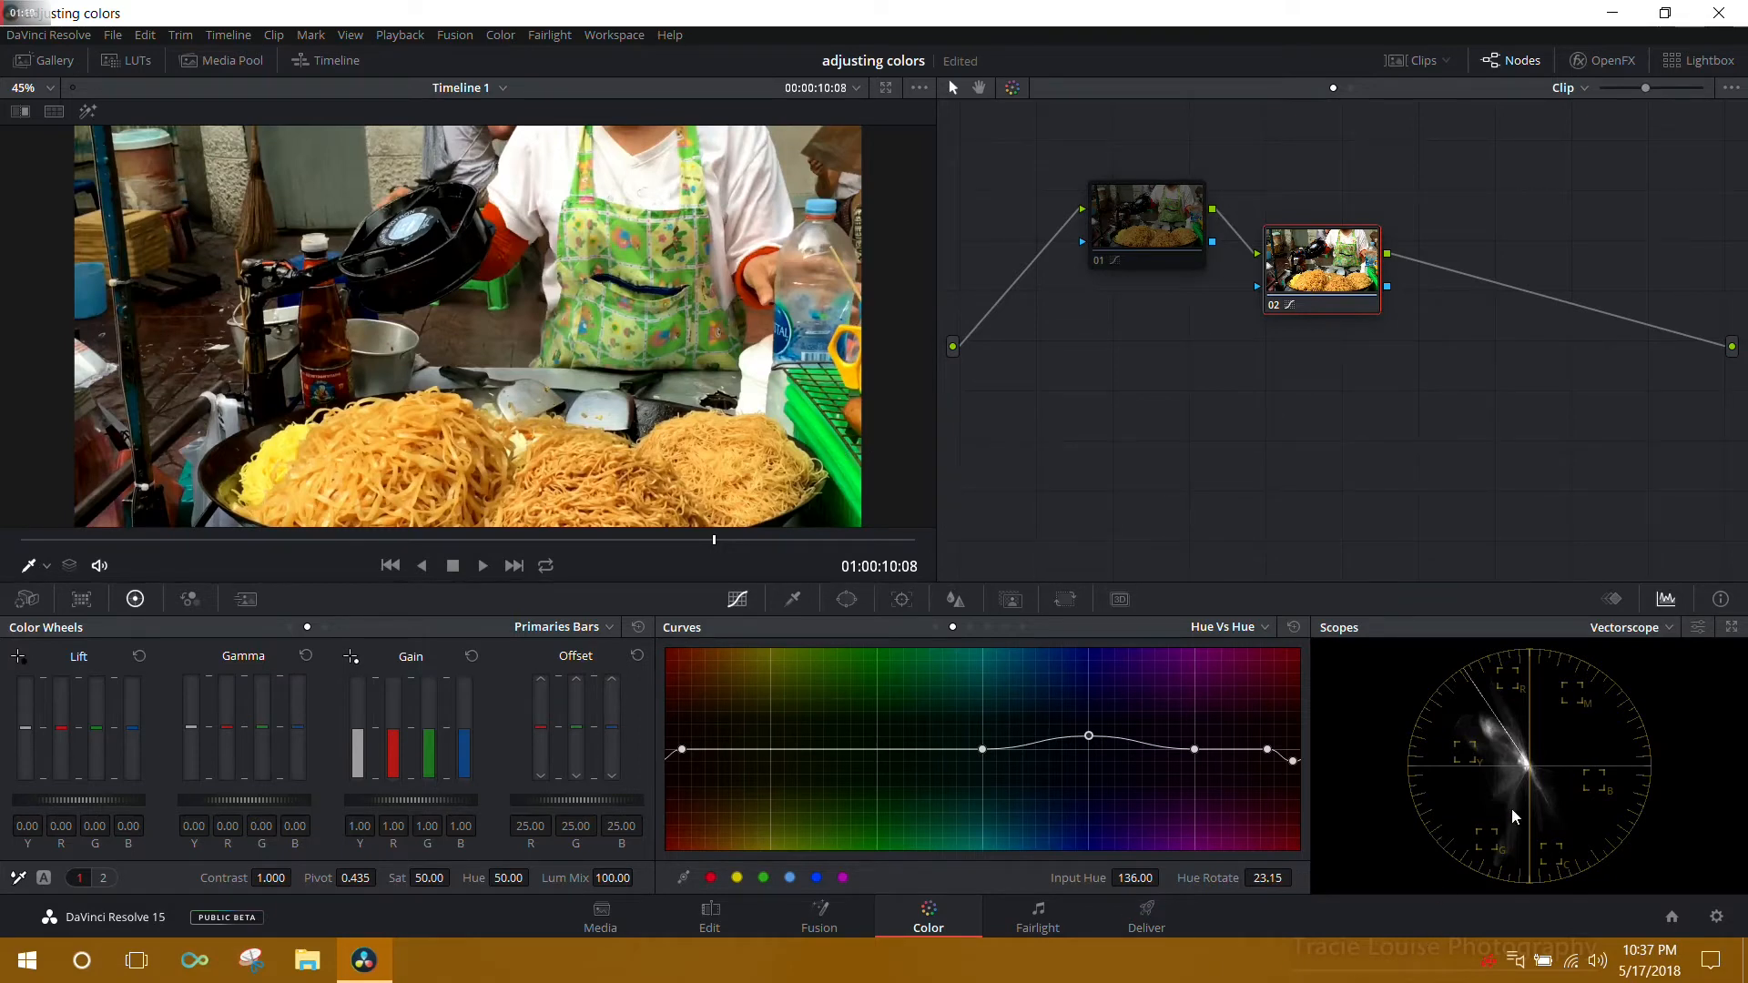
# Lower the hue rotation of the green range, and sample the apron's color to adjust its hue rotation.
pyautogui.click(763, 878)
pyautogui.moveTo(1268, 878); pyautogui.dragTo(1229, 877)
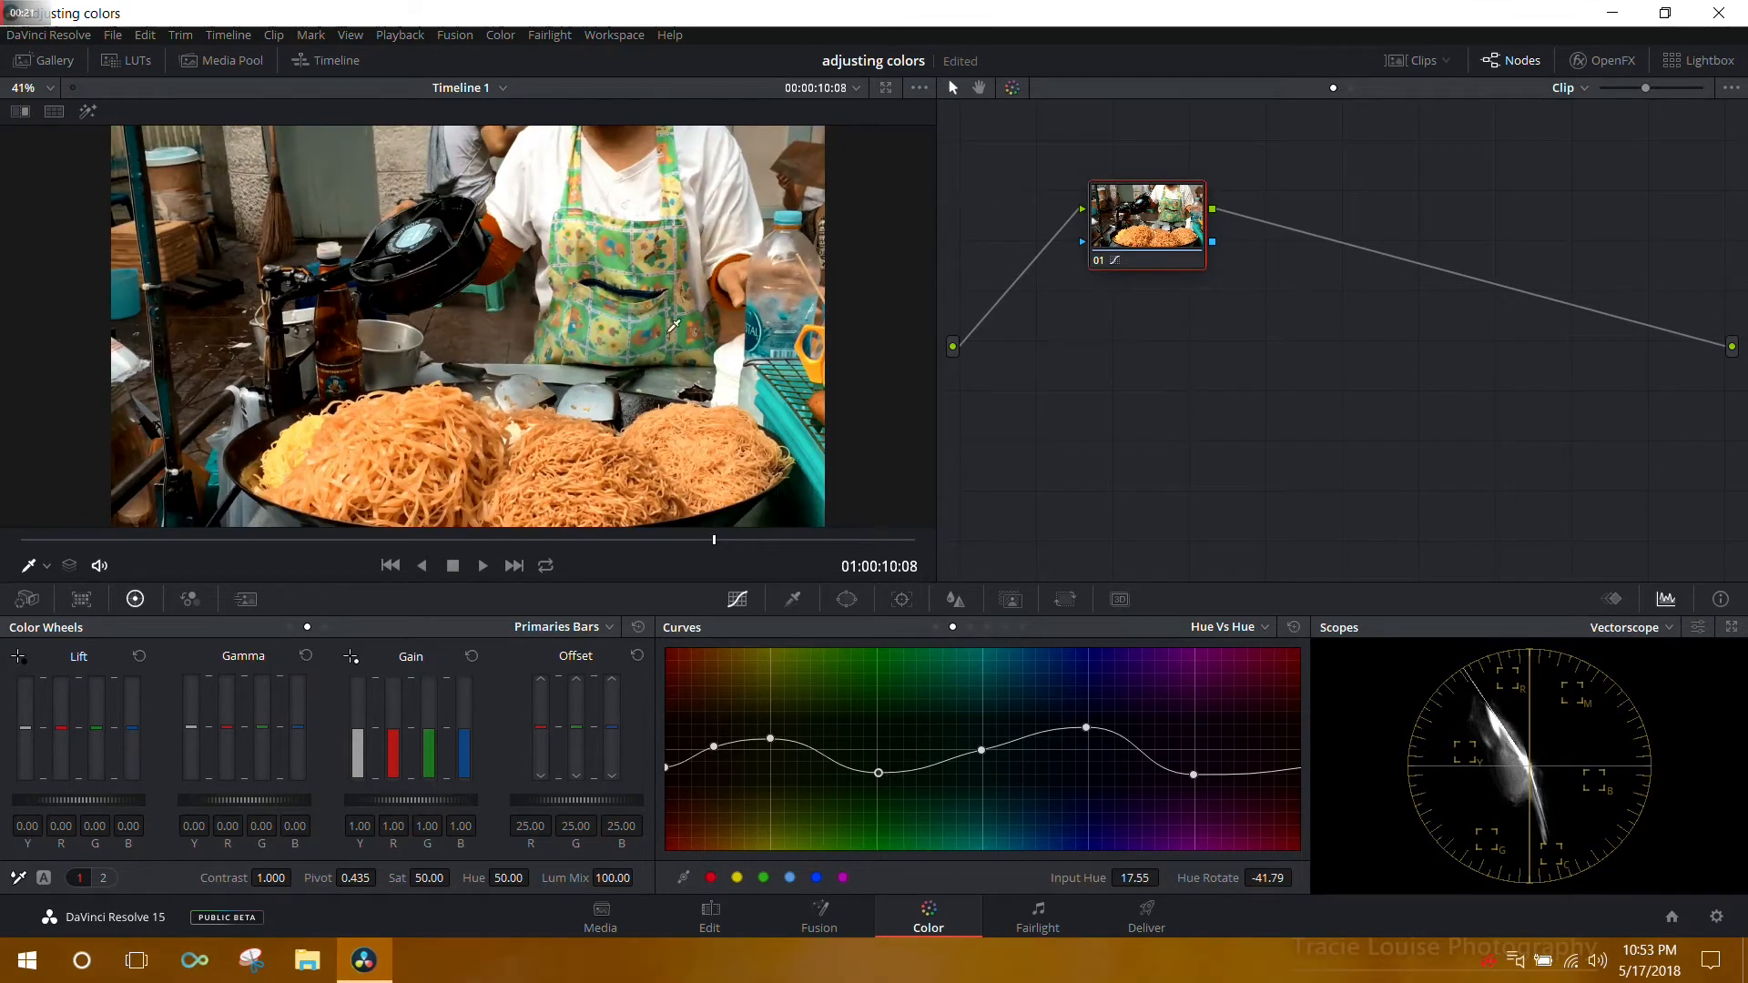
pyautogui.click(628, 258)
pyautogui.moveTo(1267, 878); pyautogui.dragTo(1327, 879)
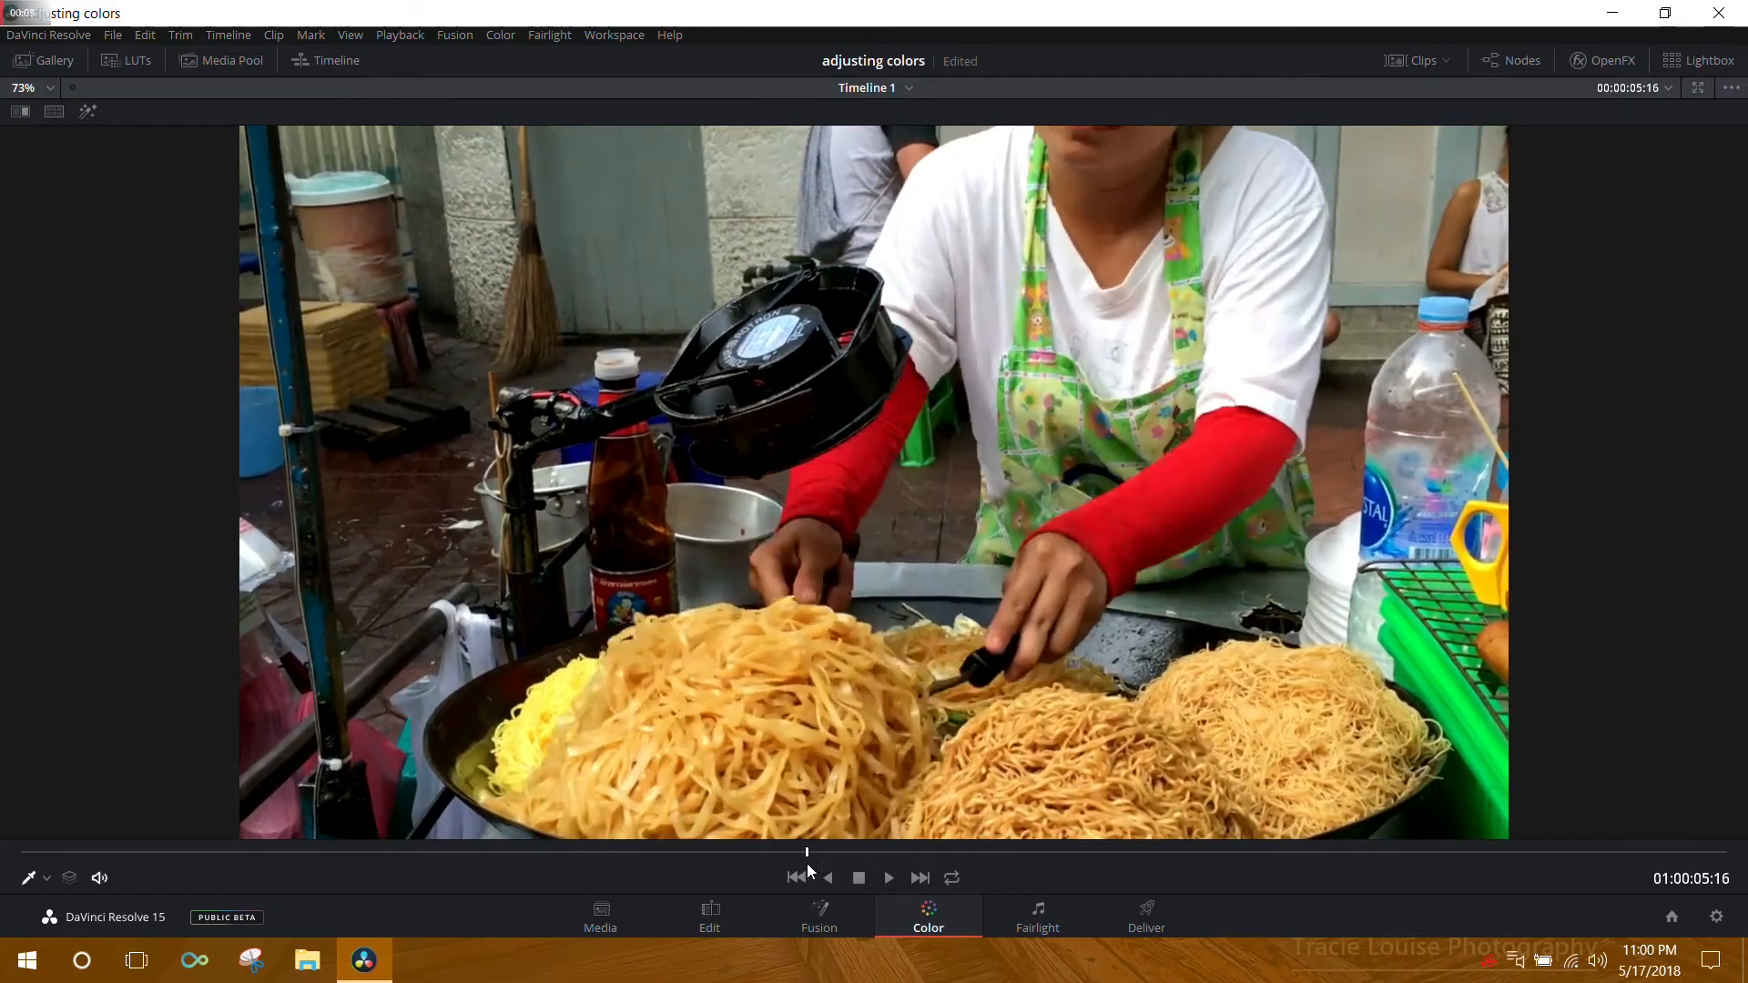
# Scrub through the noodle stall clip and toggle the grade on and off to compare original and shifted colors.
pyautogui.moveTo(809, 872); pyautogui.dragTo(1086, 871)
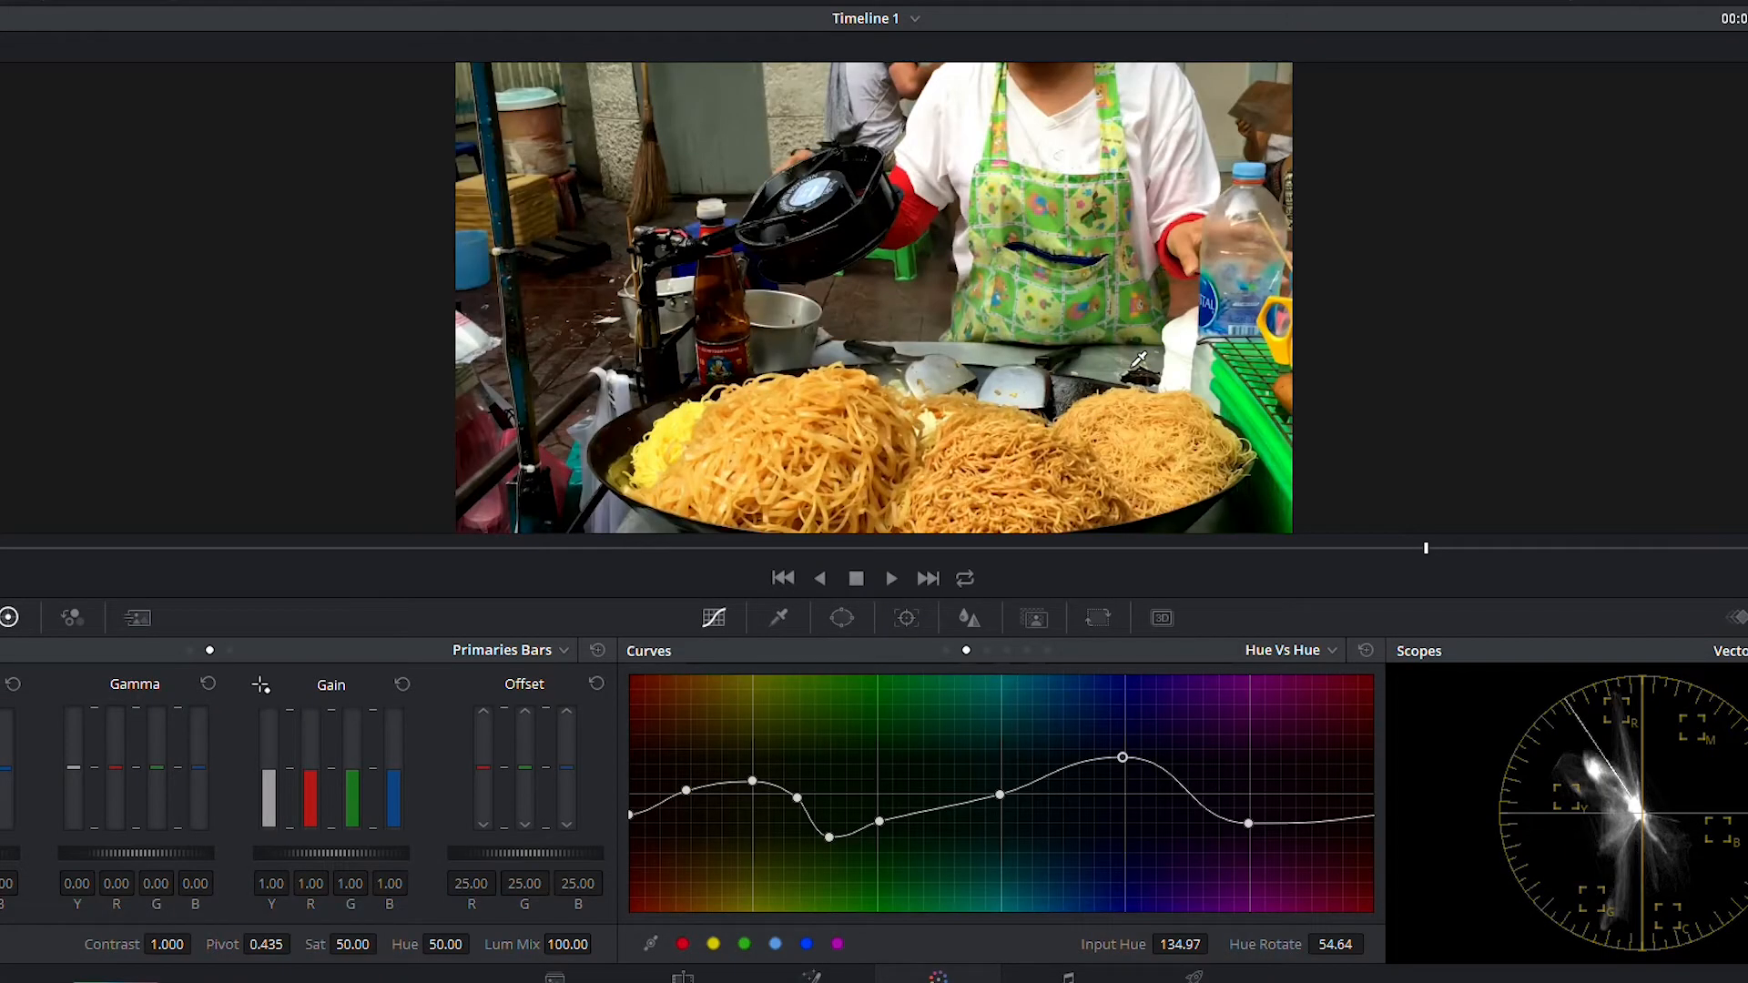
pyautogui.hotkey('ctrl', 'd')
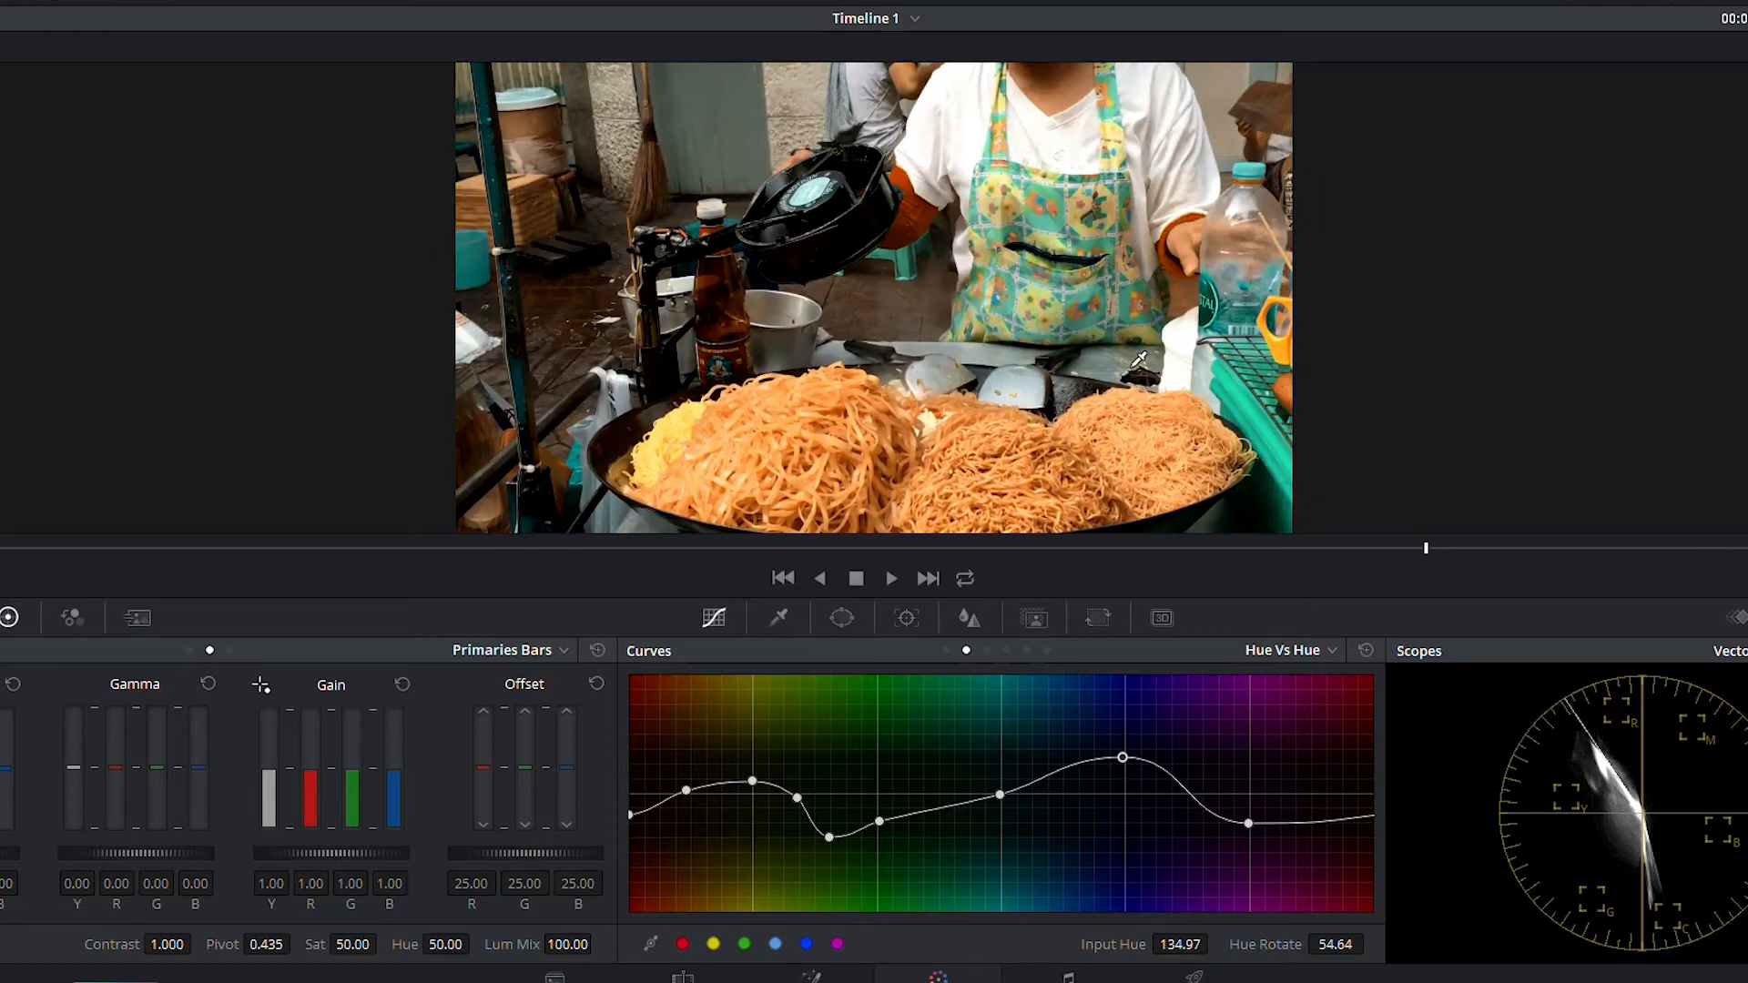
pyautogui.hotkey('ctrl', 'd')
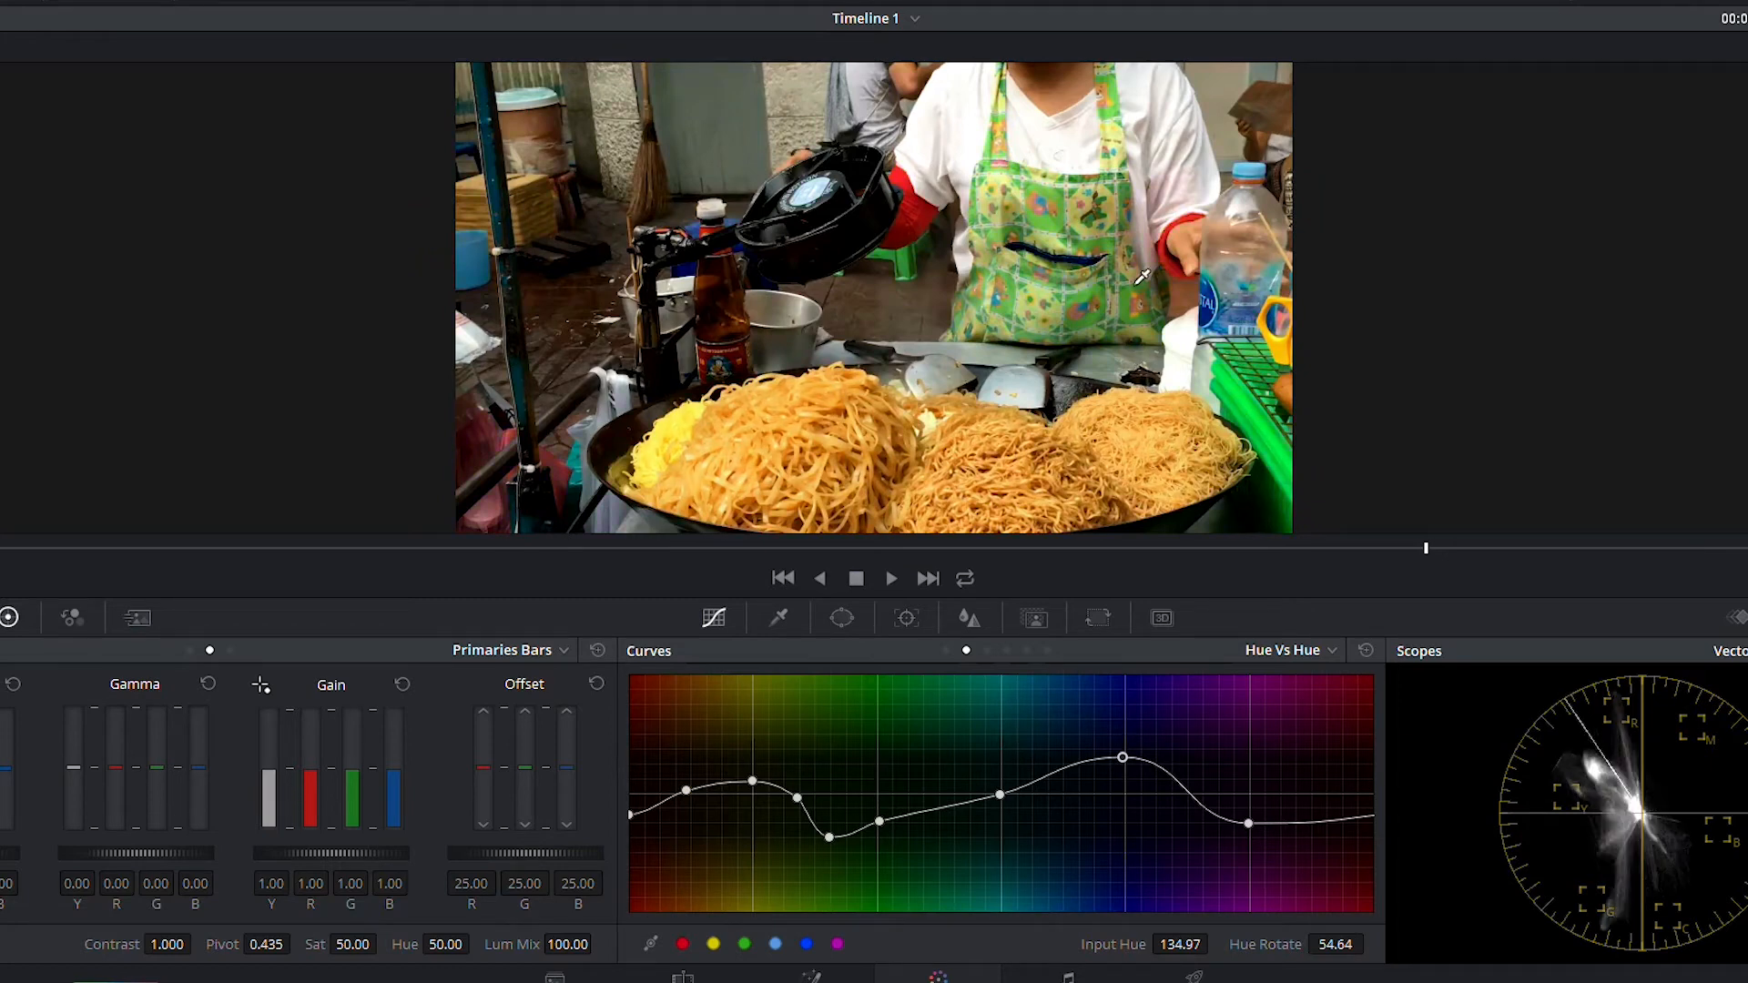
pyautogui.hotkey('ctrl', 'd')
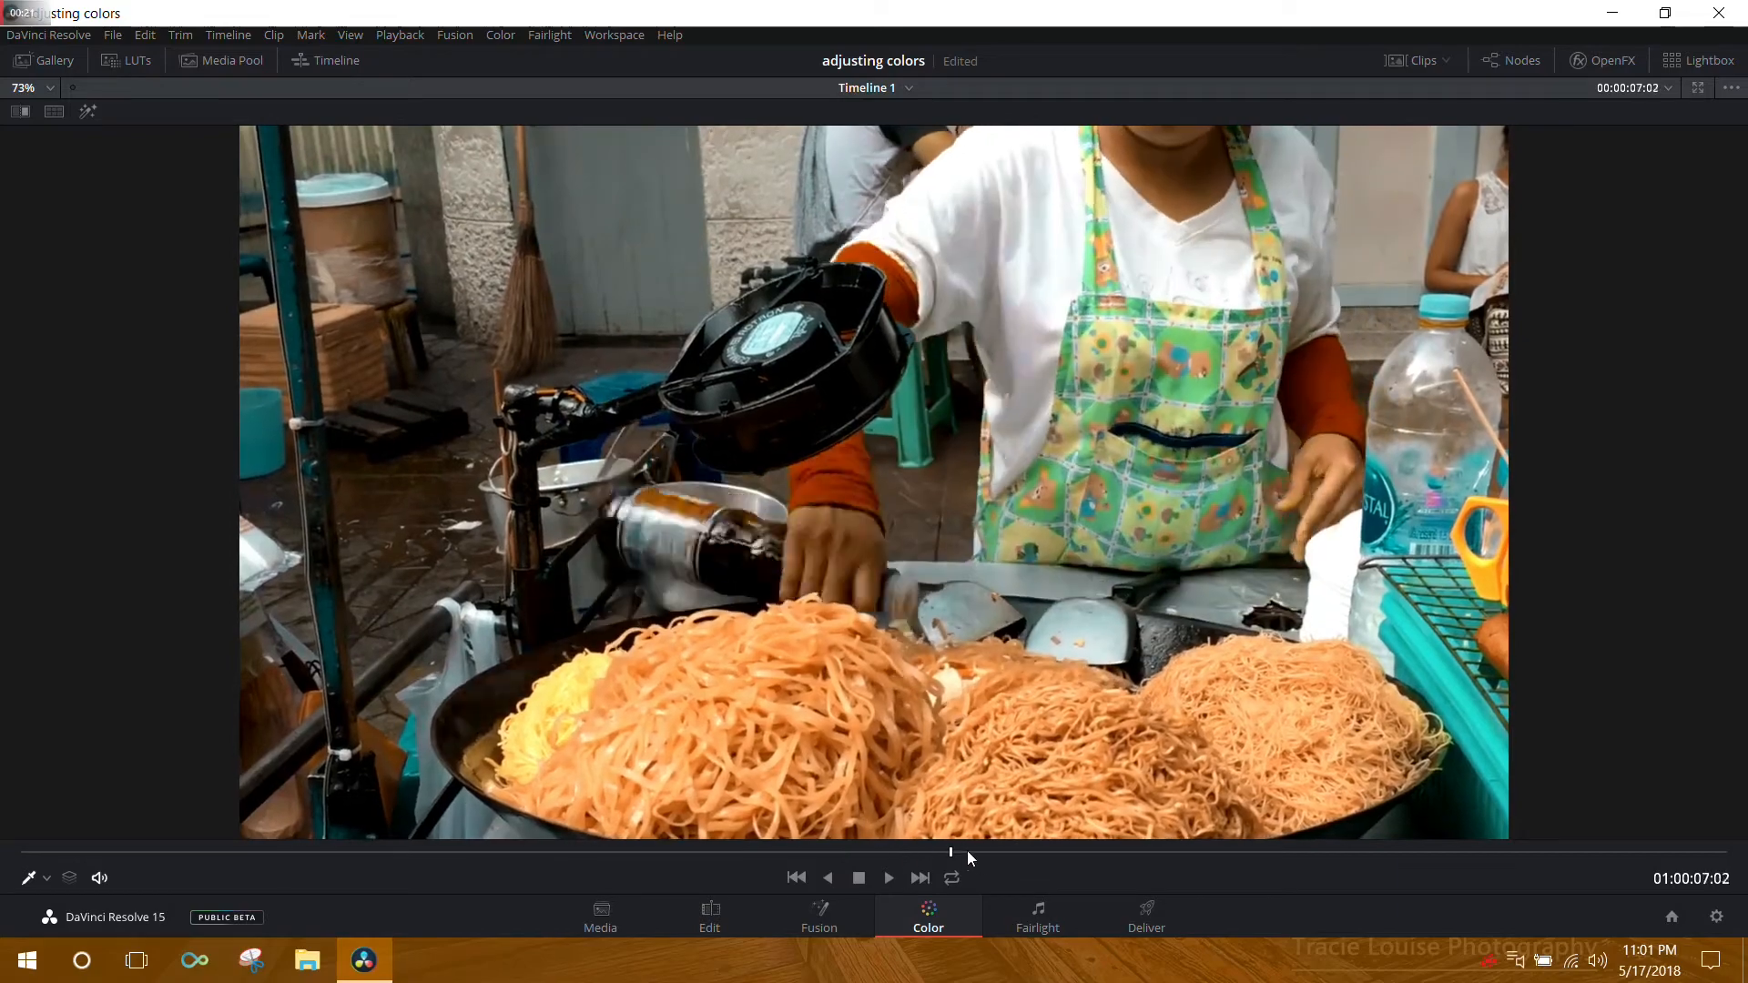
pyautogui.moveTo(967, 850); pyautogui.dragTo(632, 849)
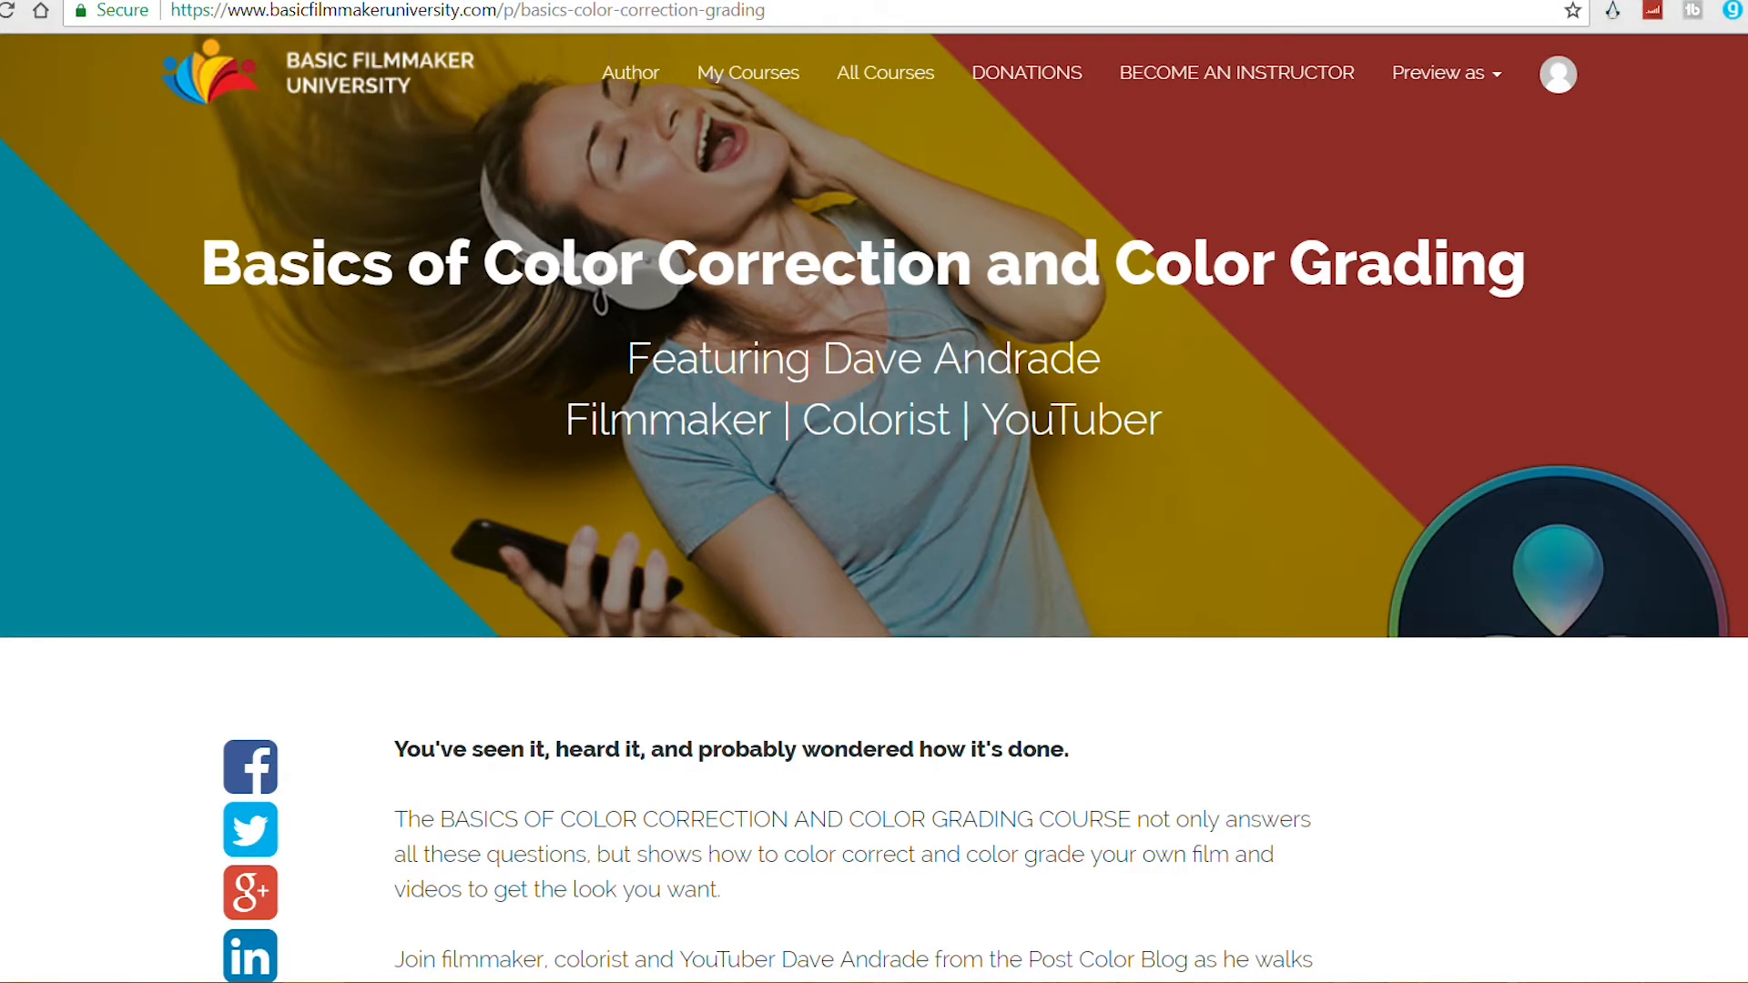
# Switch to the browser and read the Basics of Color Correction and Color Grading course page's introduction.
pyautogui.scroll(-1, 874, 508)
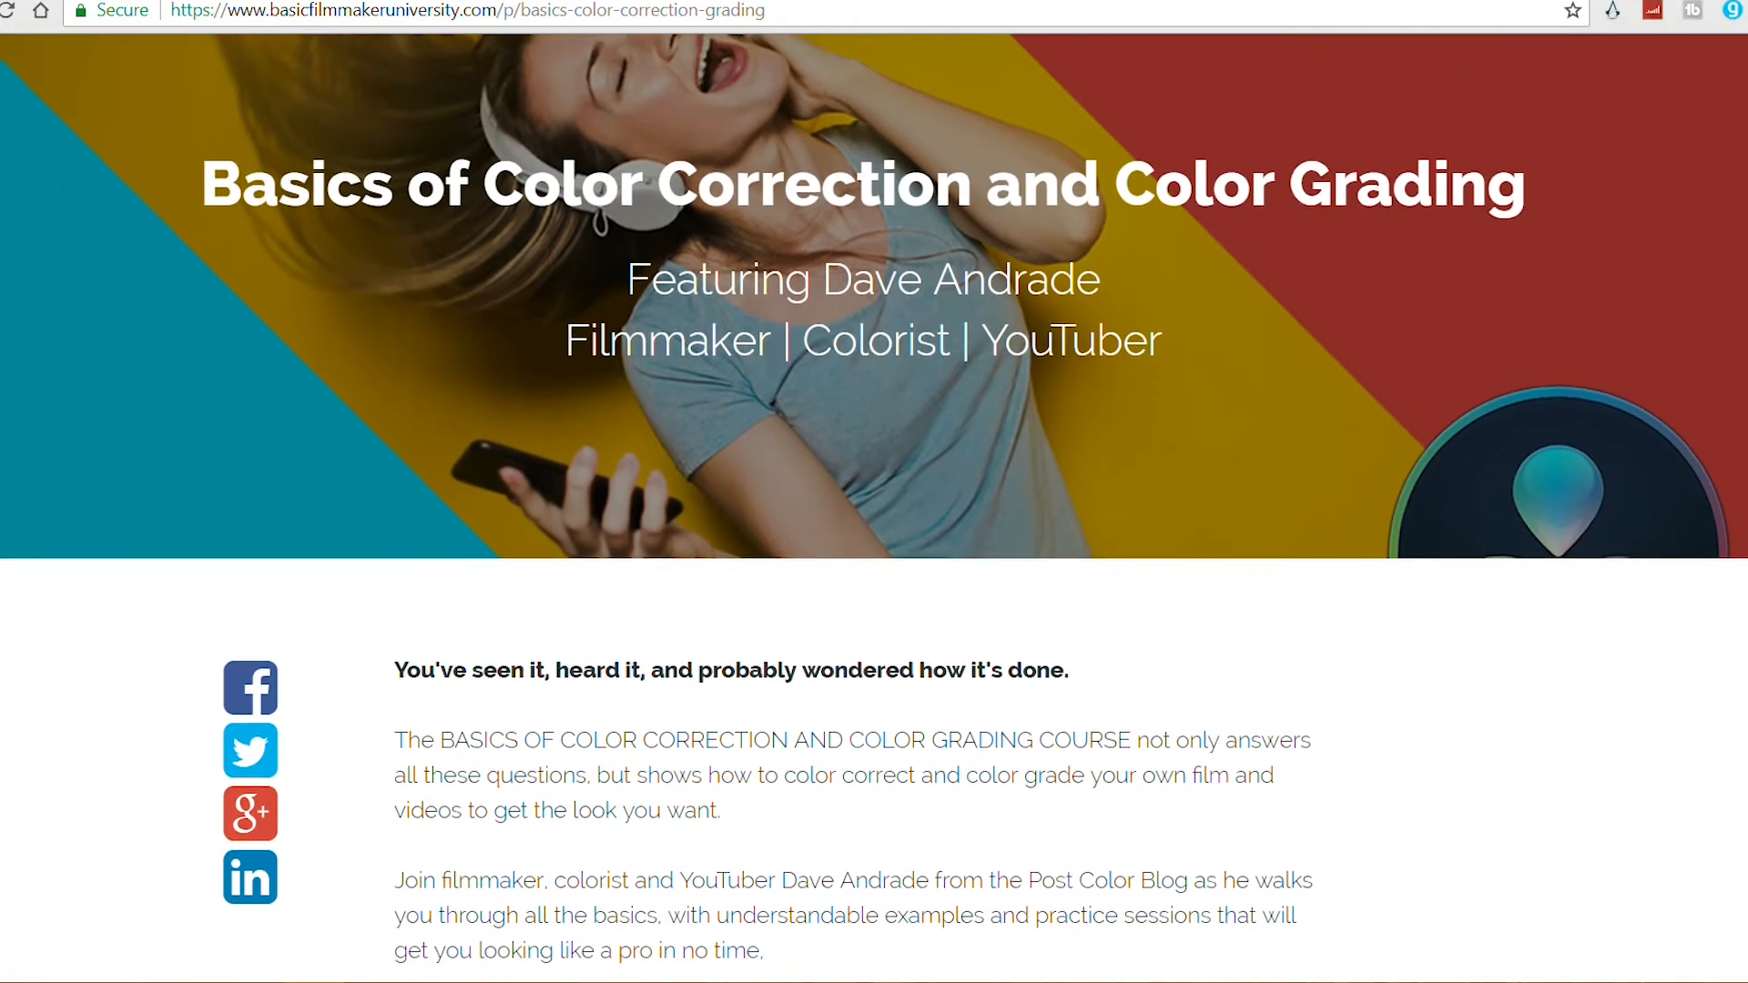
pyautogui.scroll(-1, 874, 508)
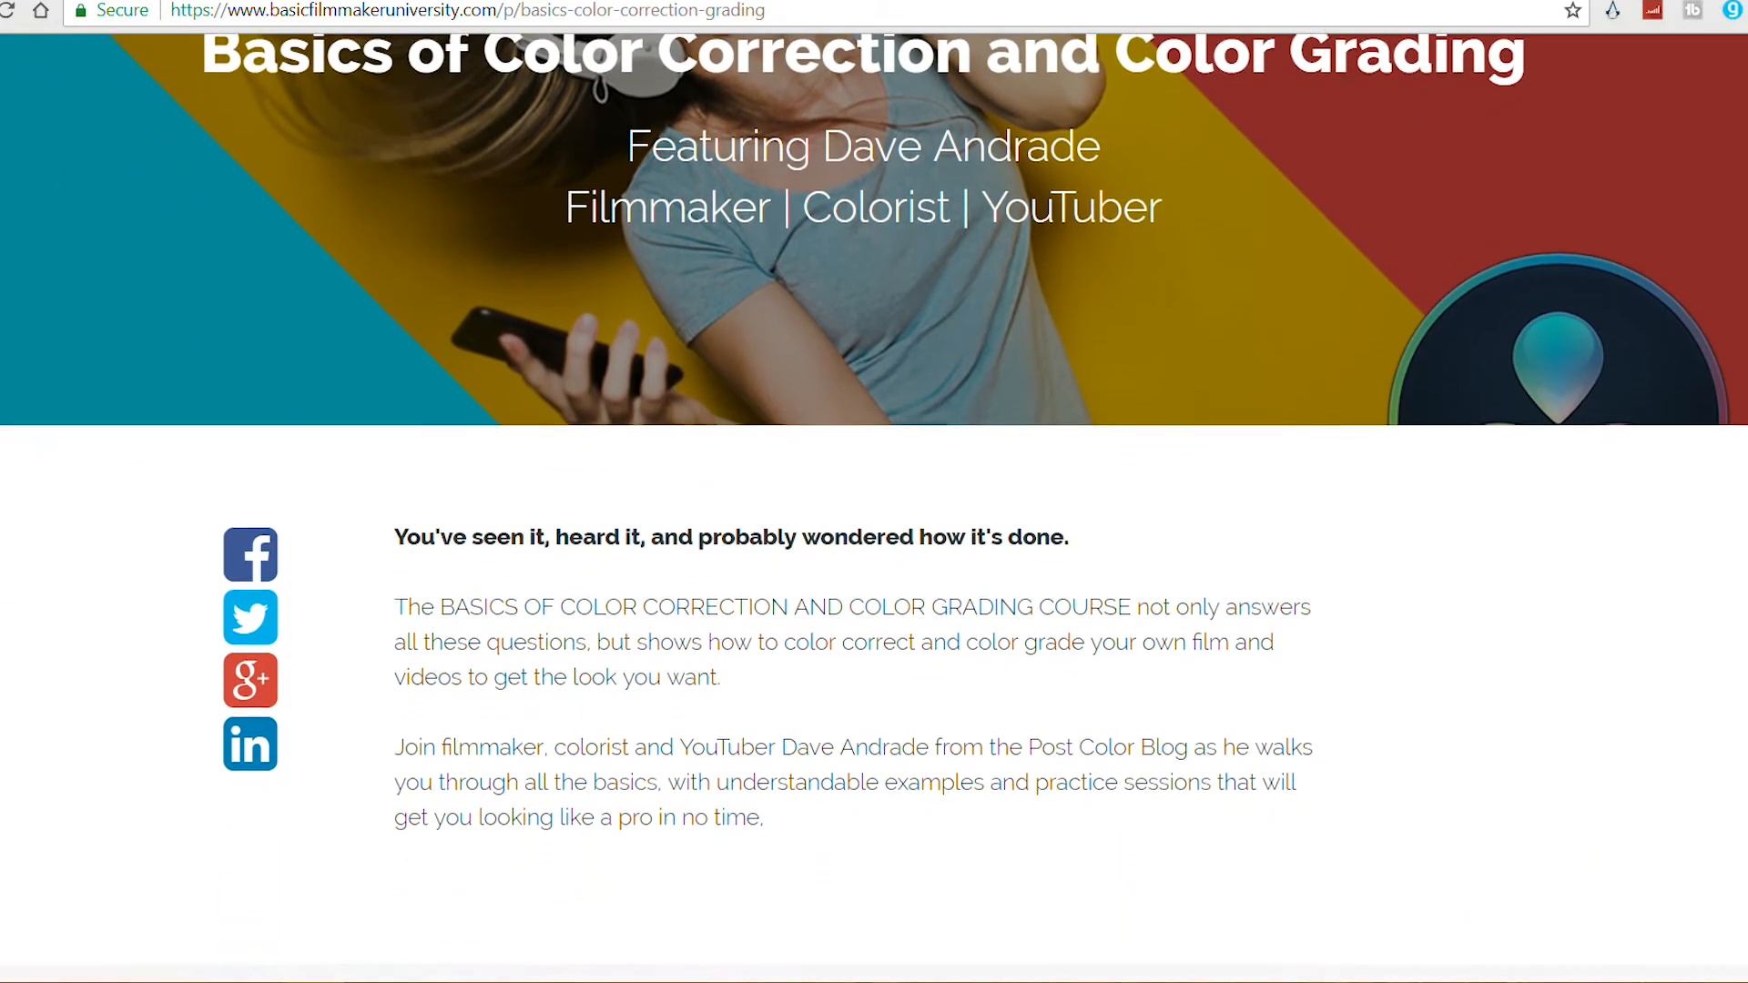
pyautogui.scroll(-1, 874, 508)
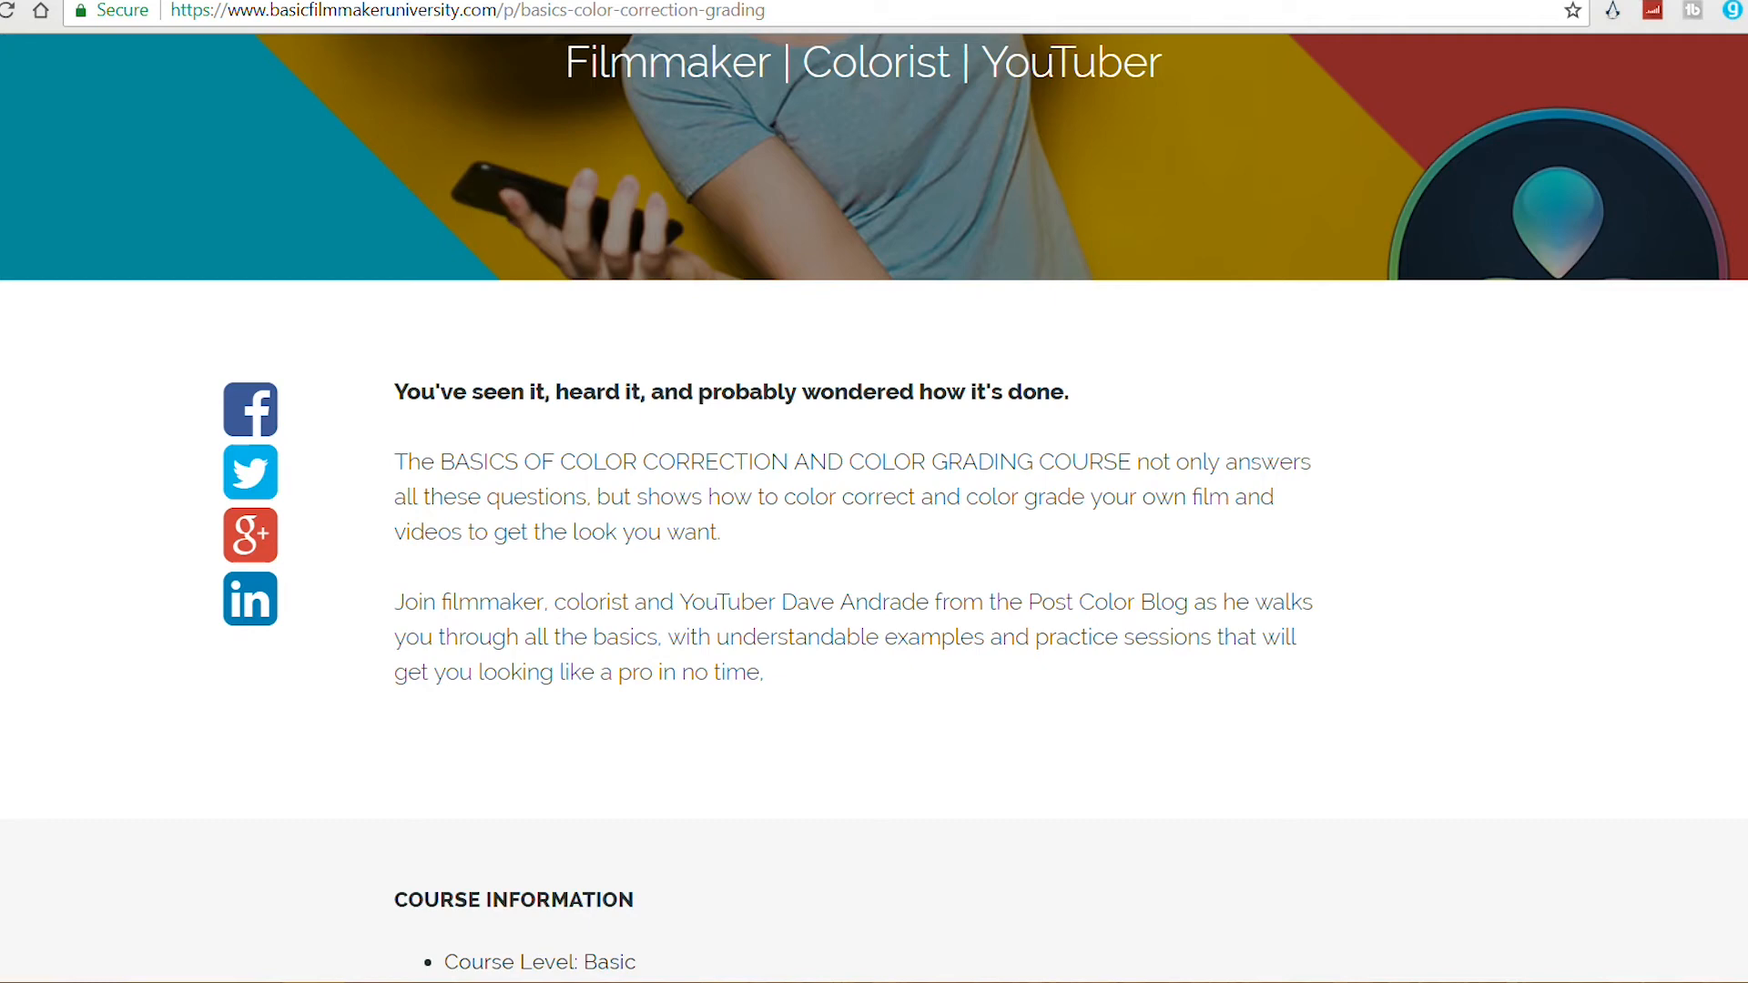
pyautogui.scroll(1, 874, 508)
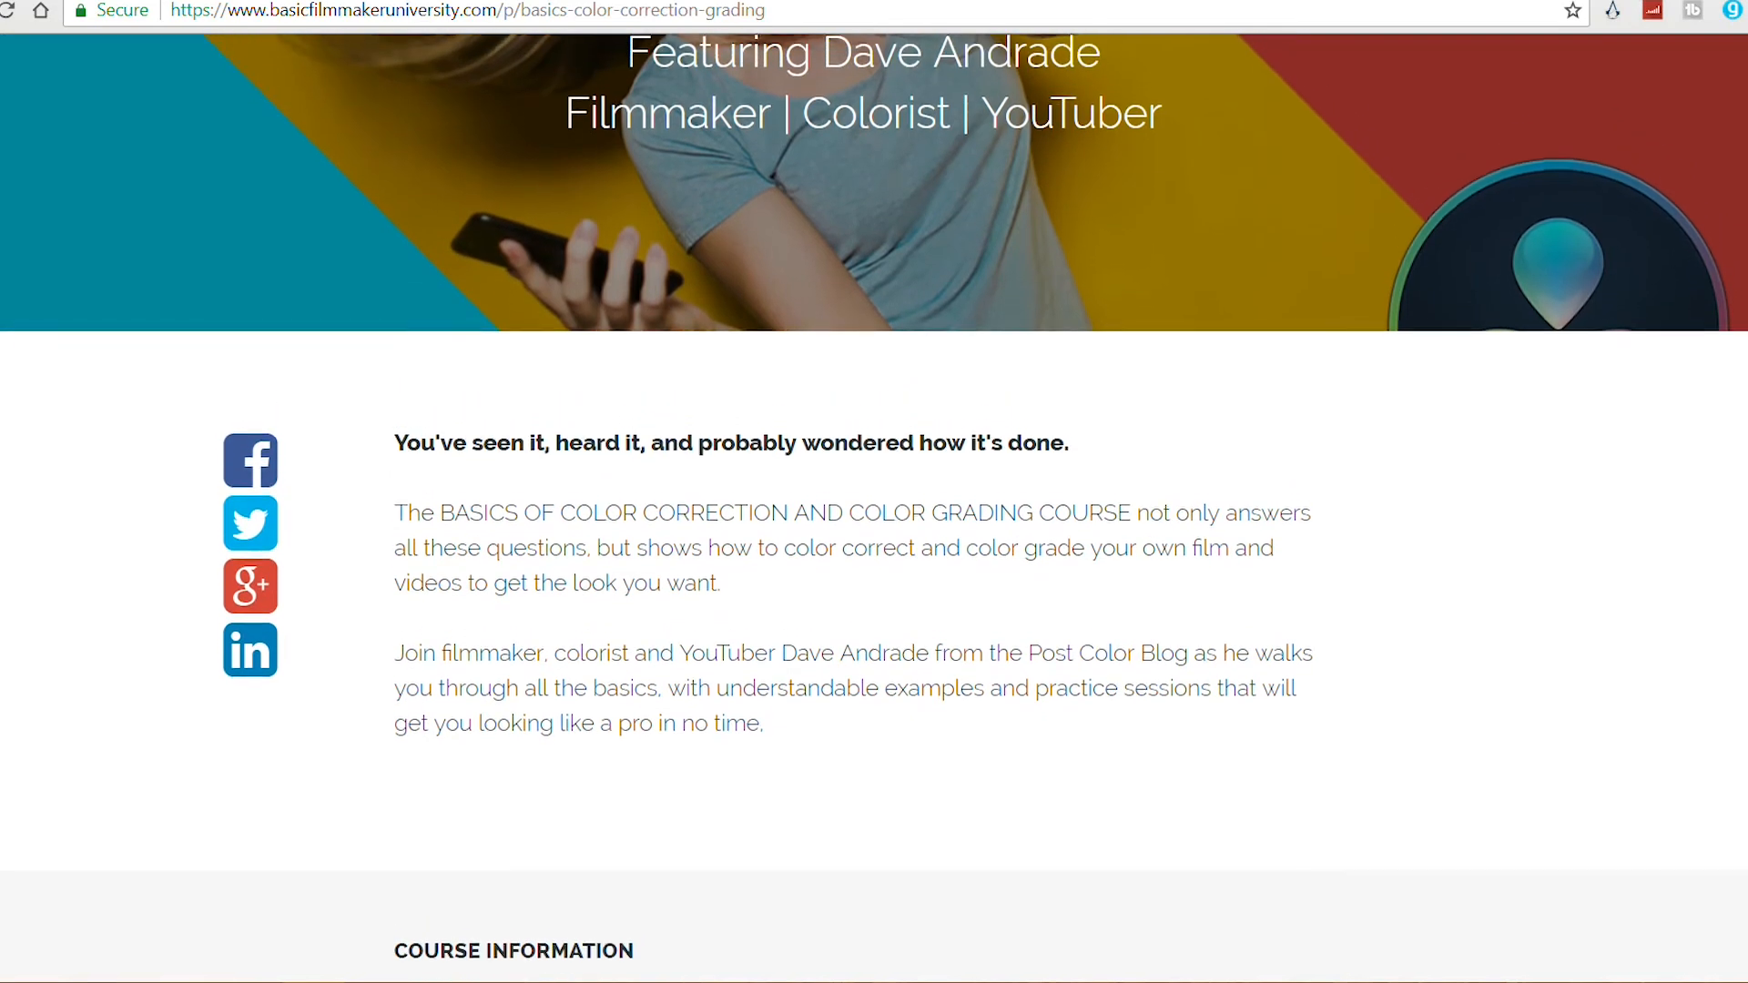
pyautogui.scroll(1, 874, 508)
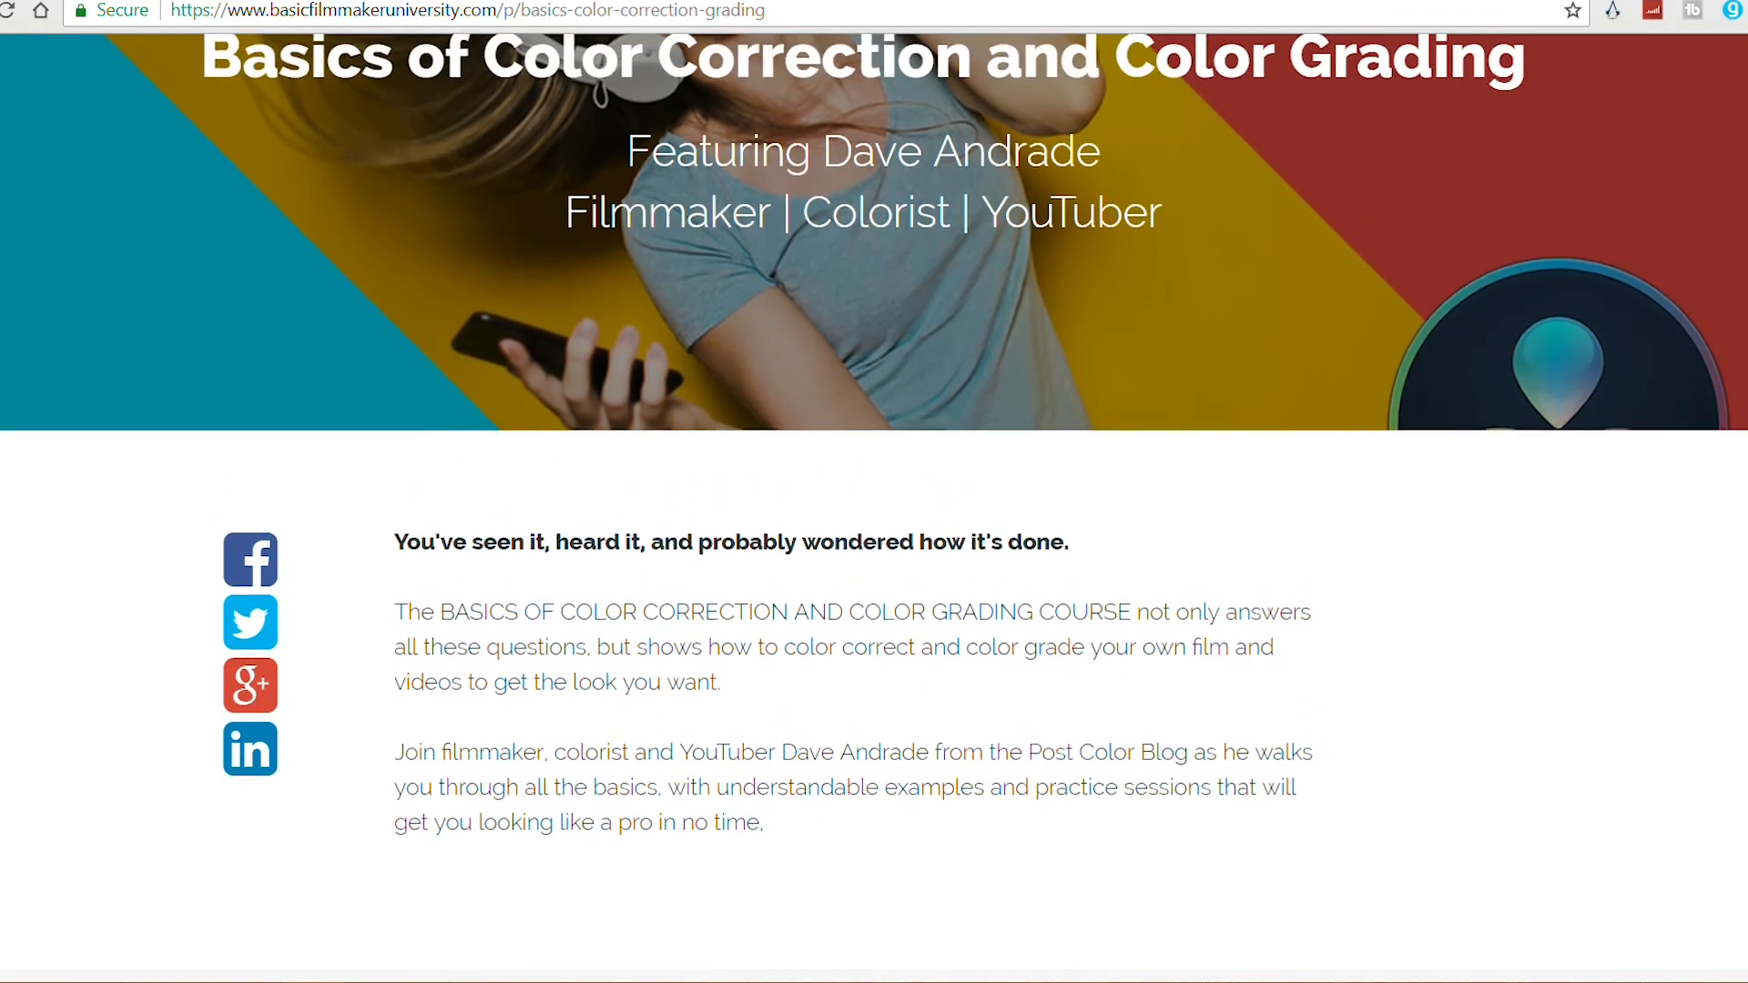
pyautogui.scroll(1, 873, 508)
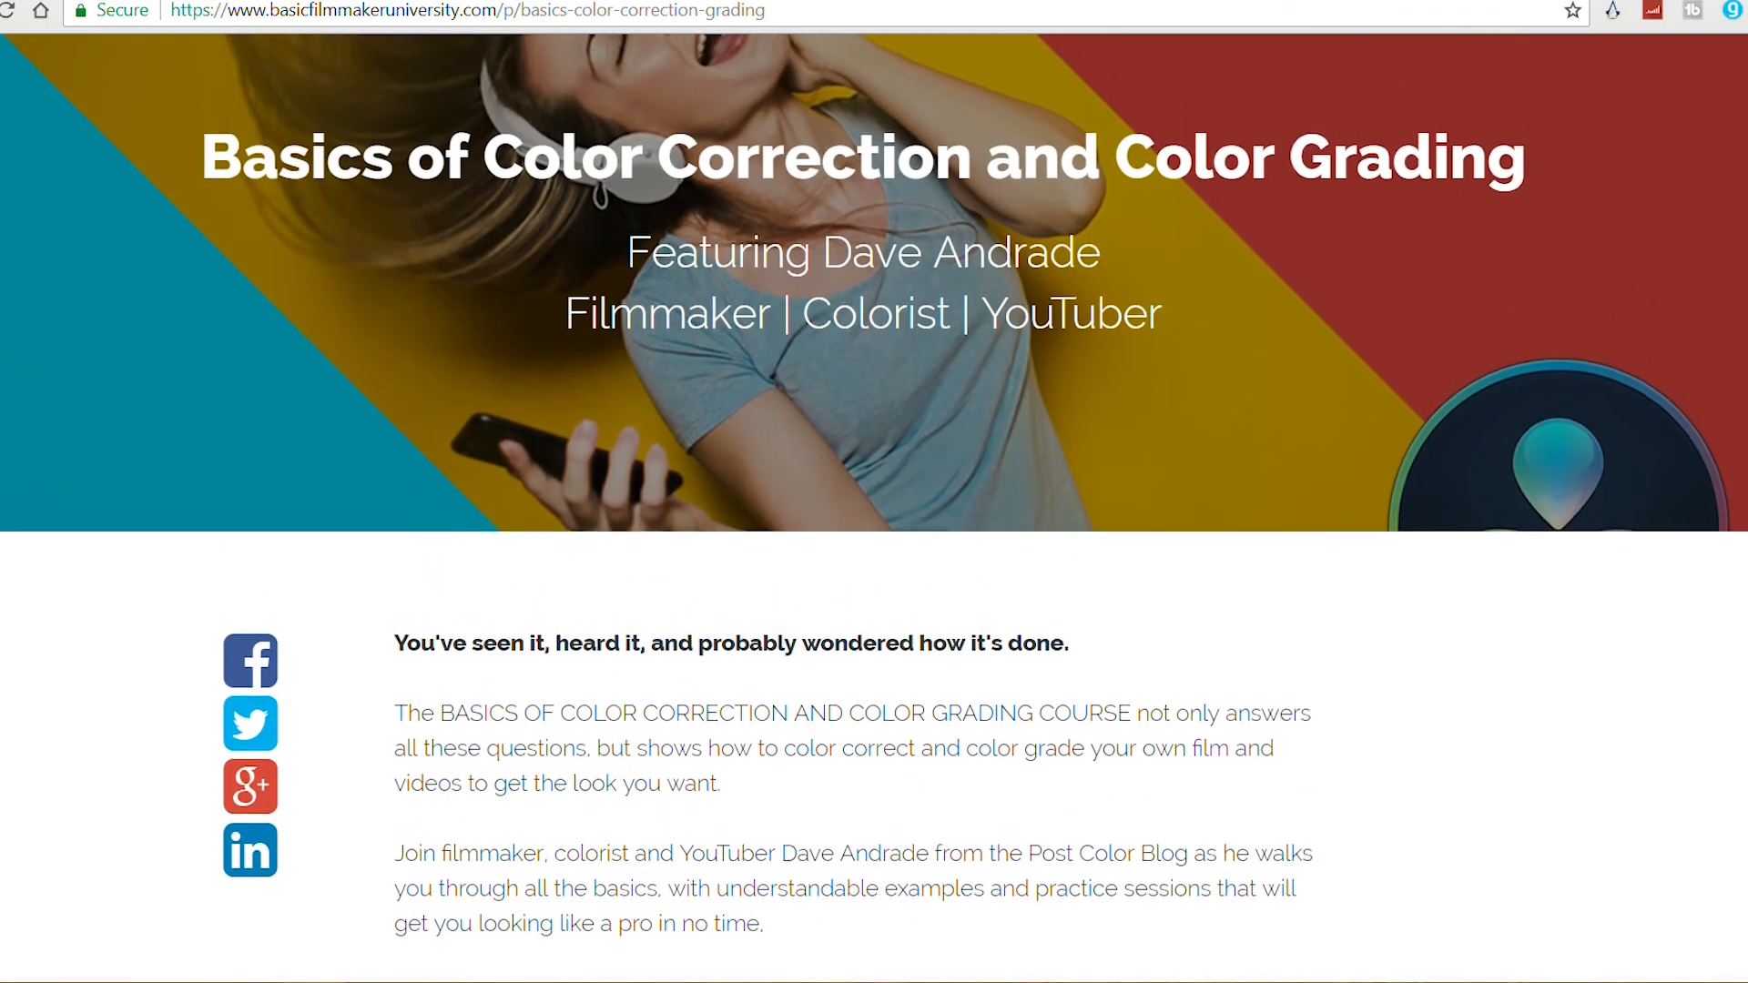